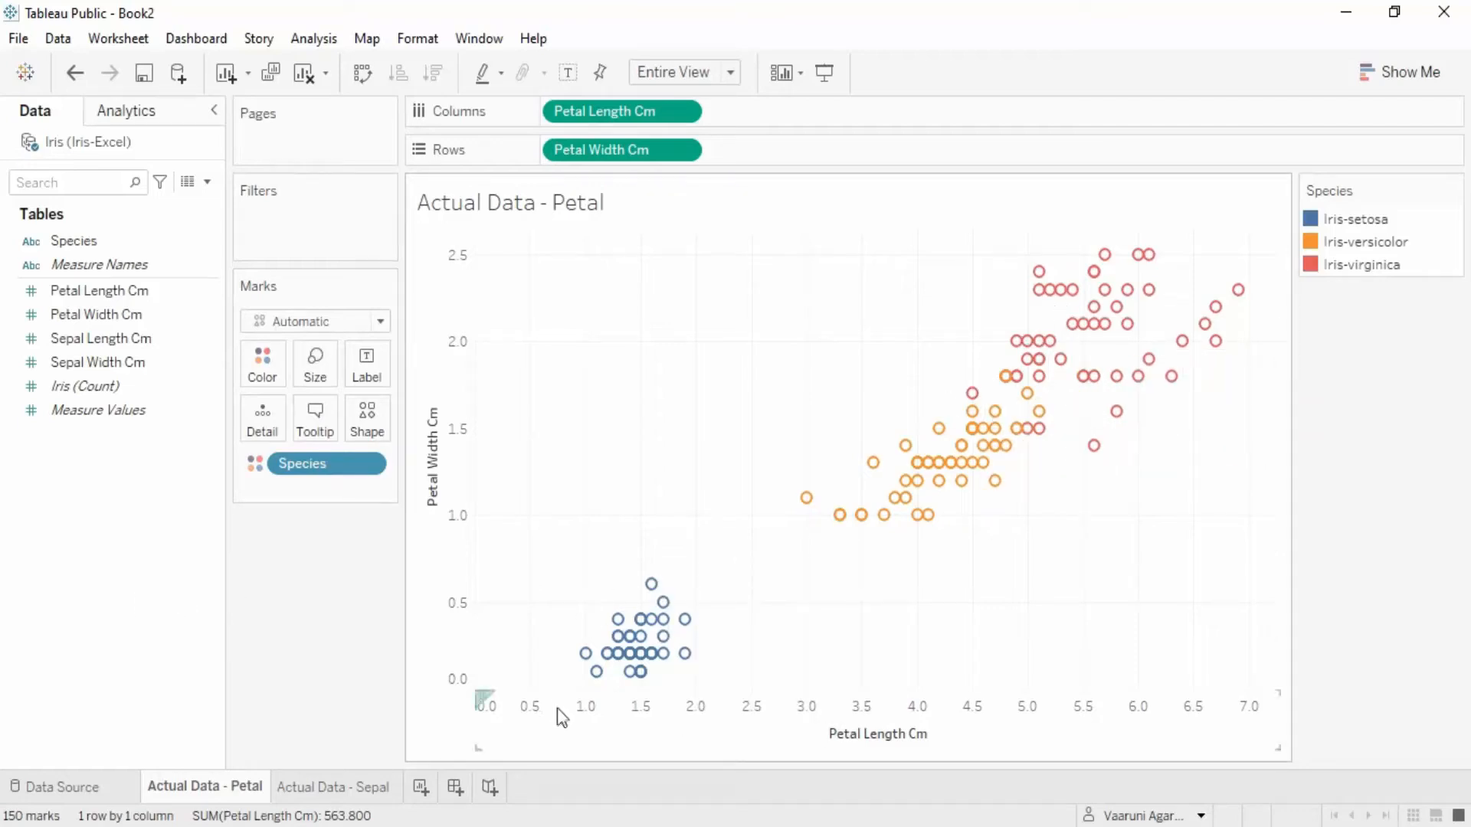
- Select the Iris-setosa cluster in the petal scatter plot, examine its petal length and width range, and clear the selection
left_click_drag(778, 680, 463, 509)
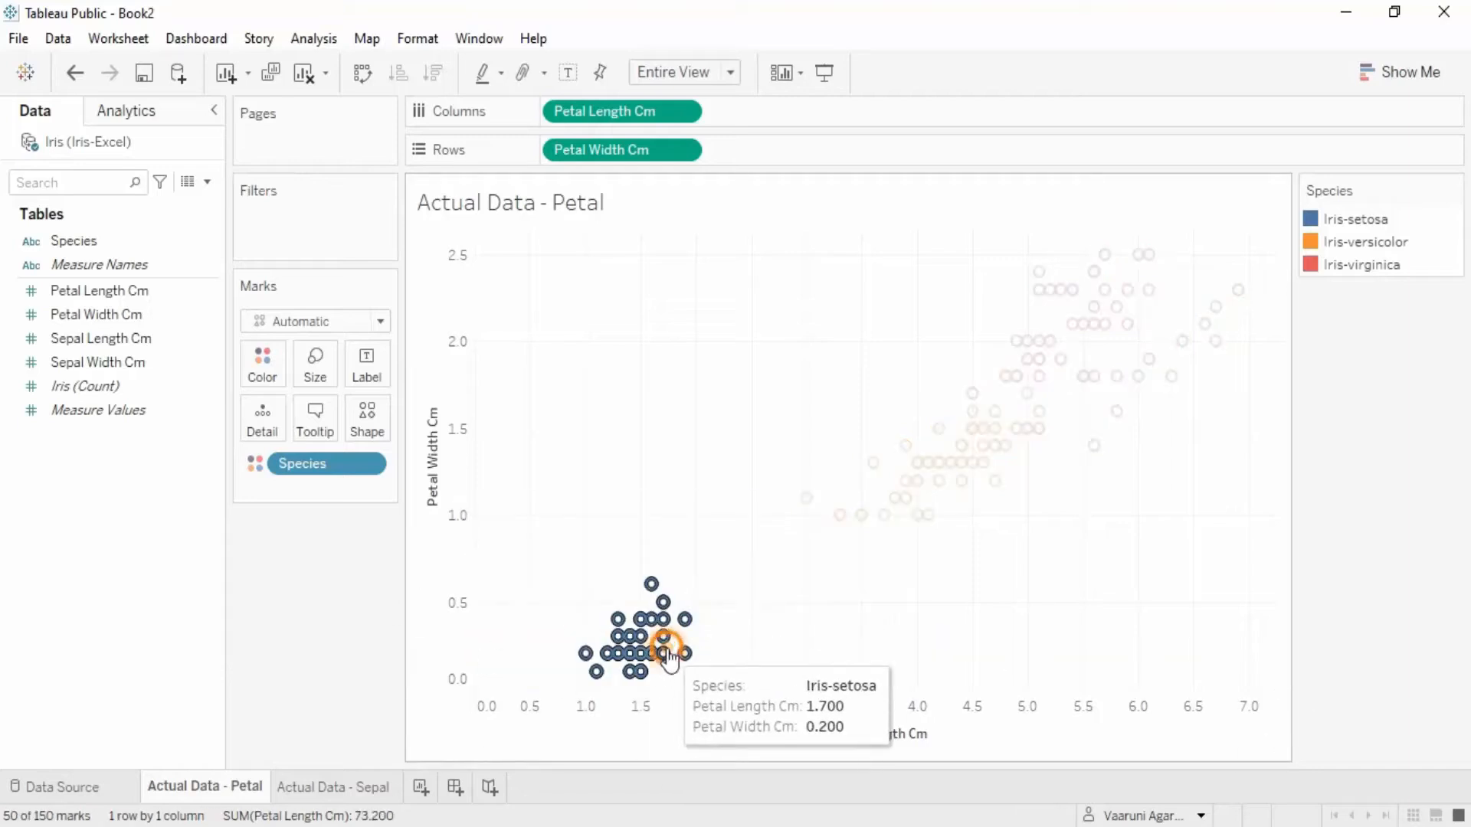
right_click(669, 657)
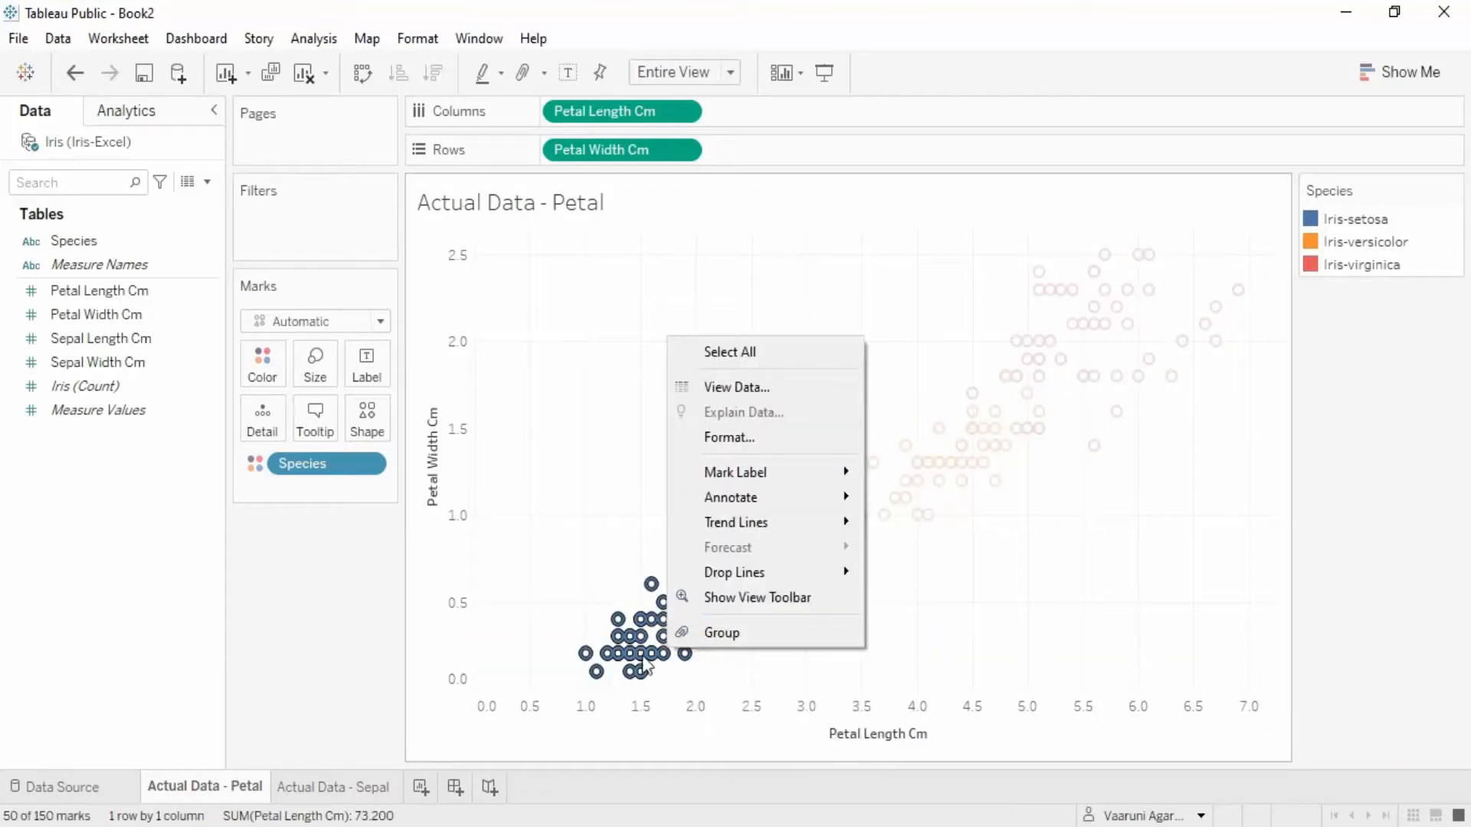
left_click(630, 650)
left_click_drag(768, 677, 477, 511)
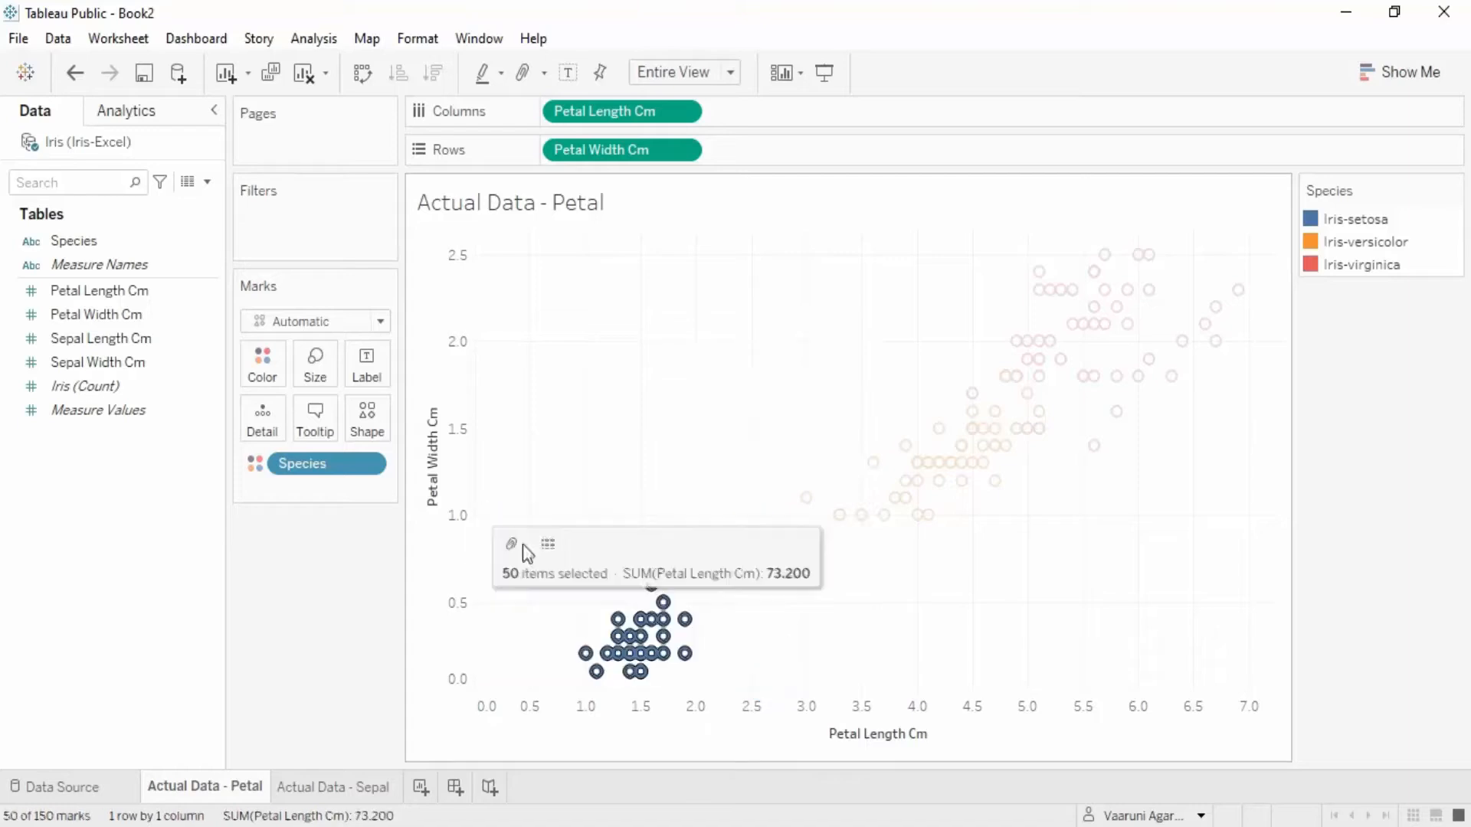
mouse_move(678, 624)
mouse_move(710, 598)
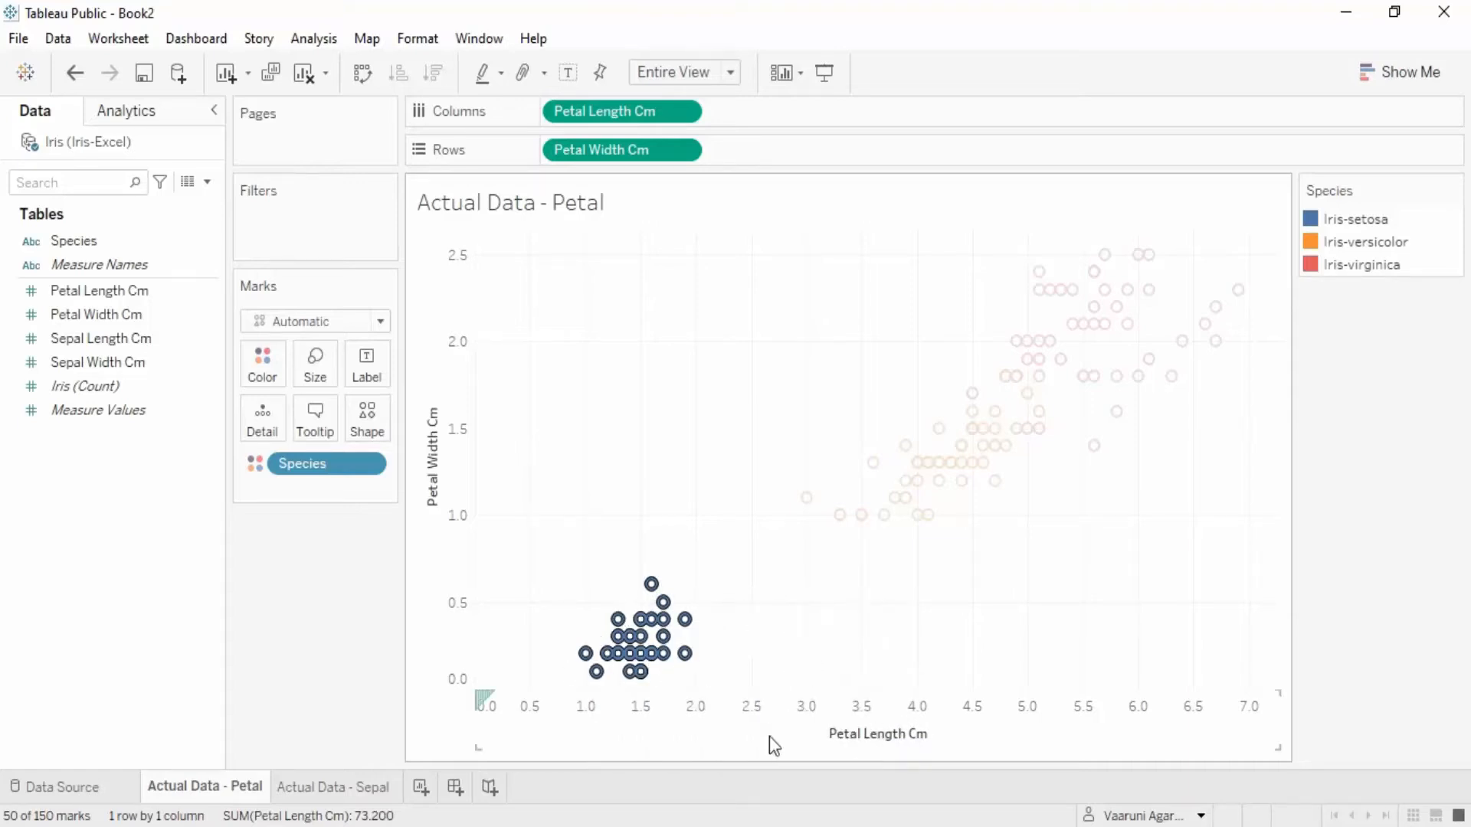
mouse_move(630, 674)
mouse_move(682, 665)
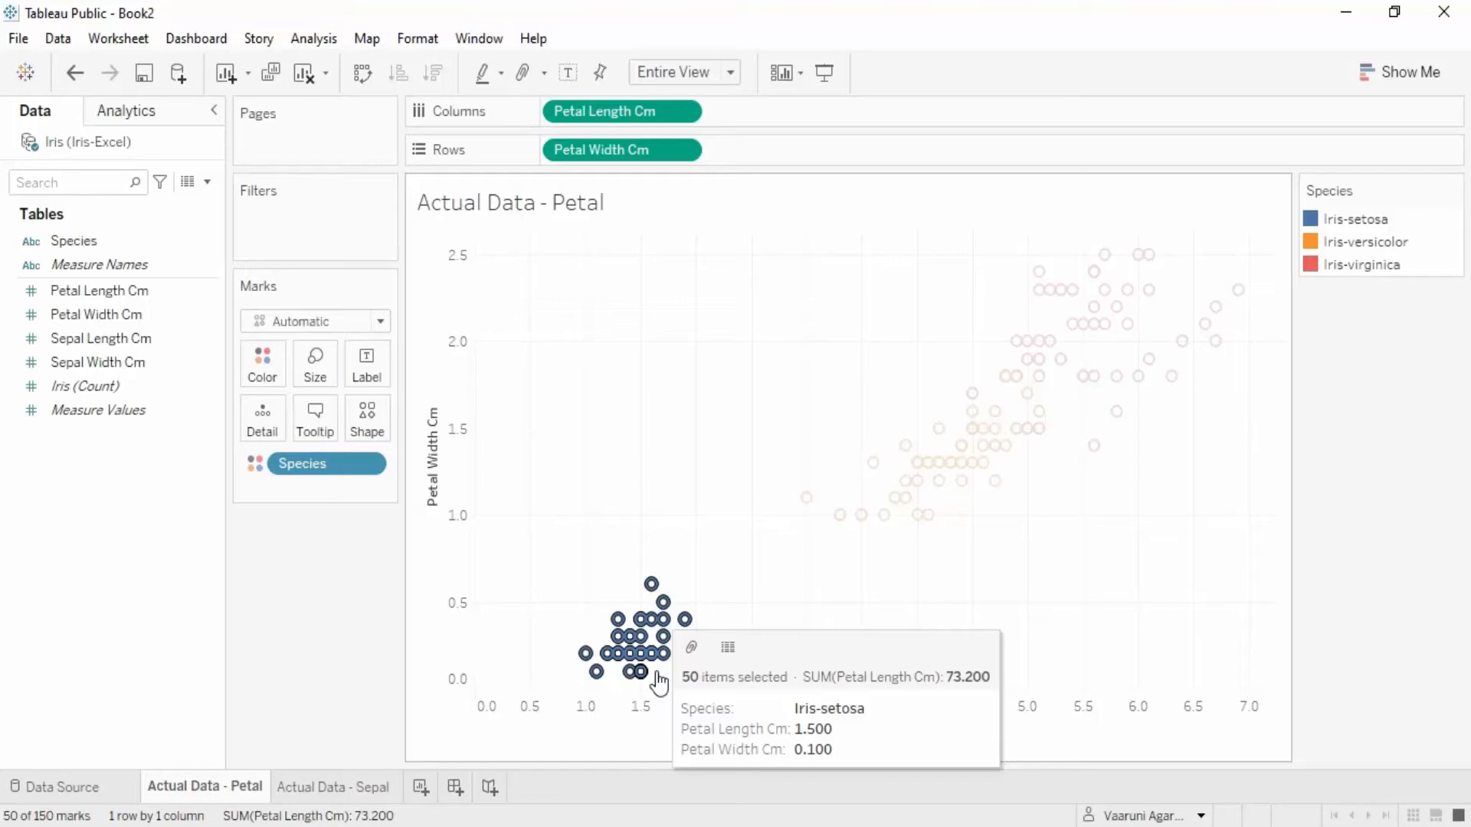
left_click(1129, 574)
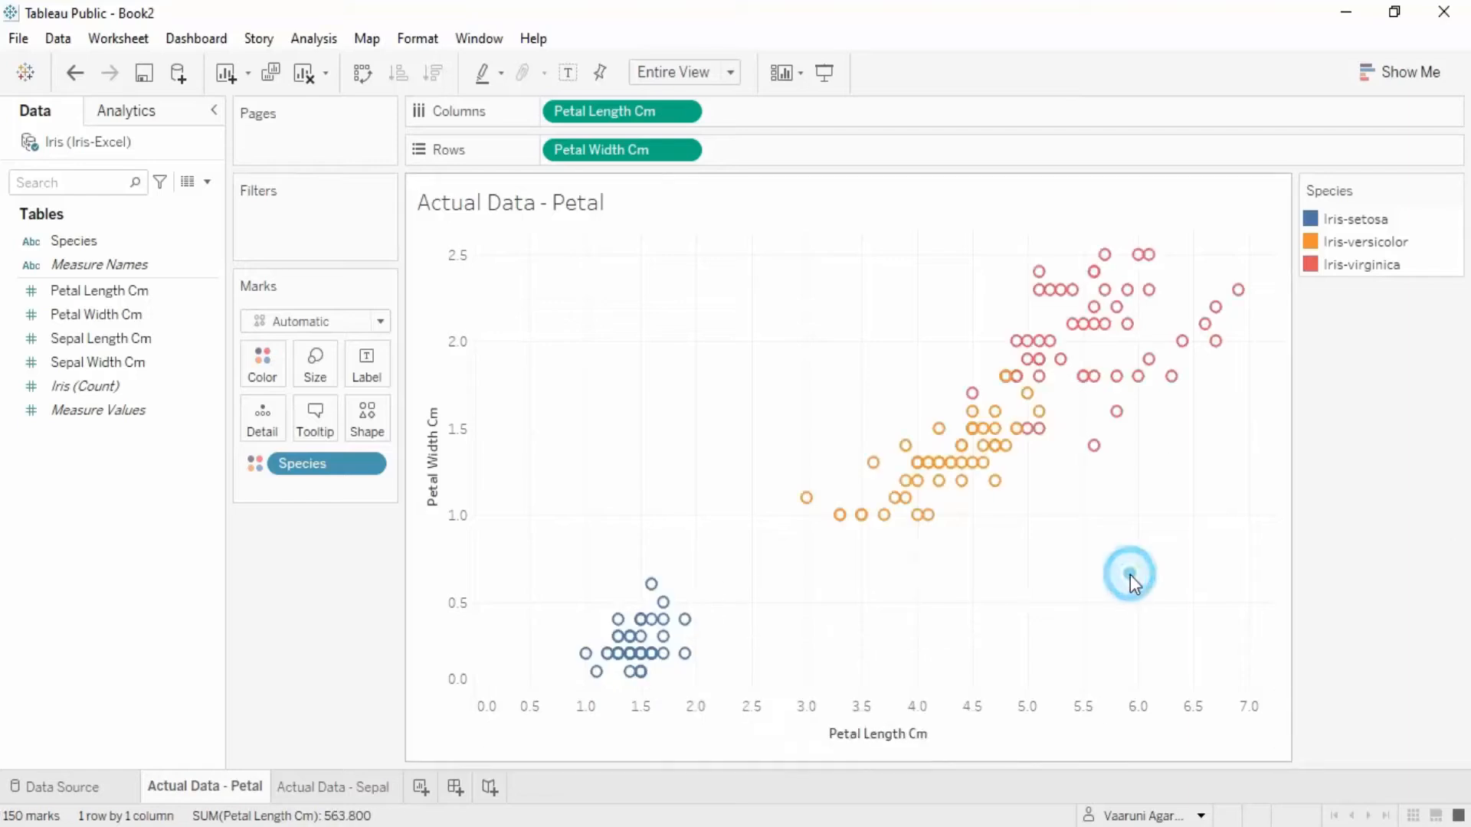
- Filter the petal plot to keep only Iris-versicolor and undo that filter
left_click(1356, 246)
left_click(1194, 271)
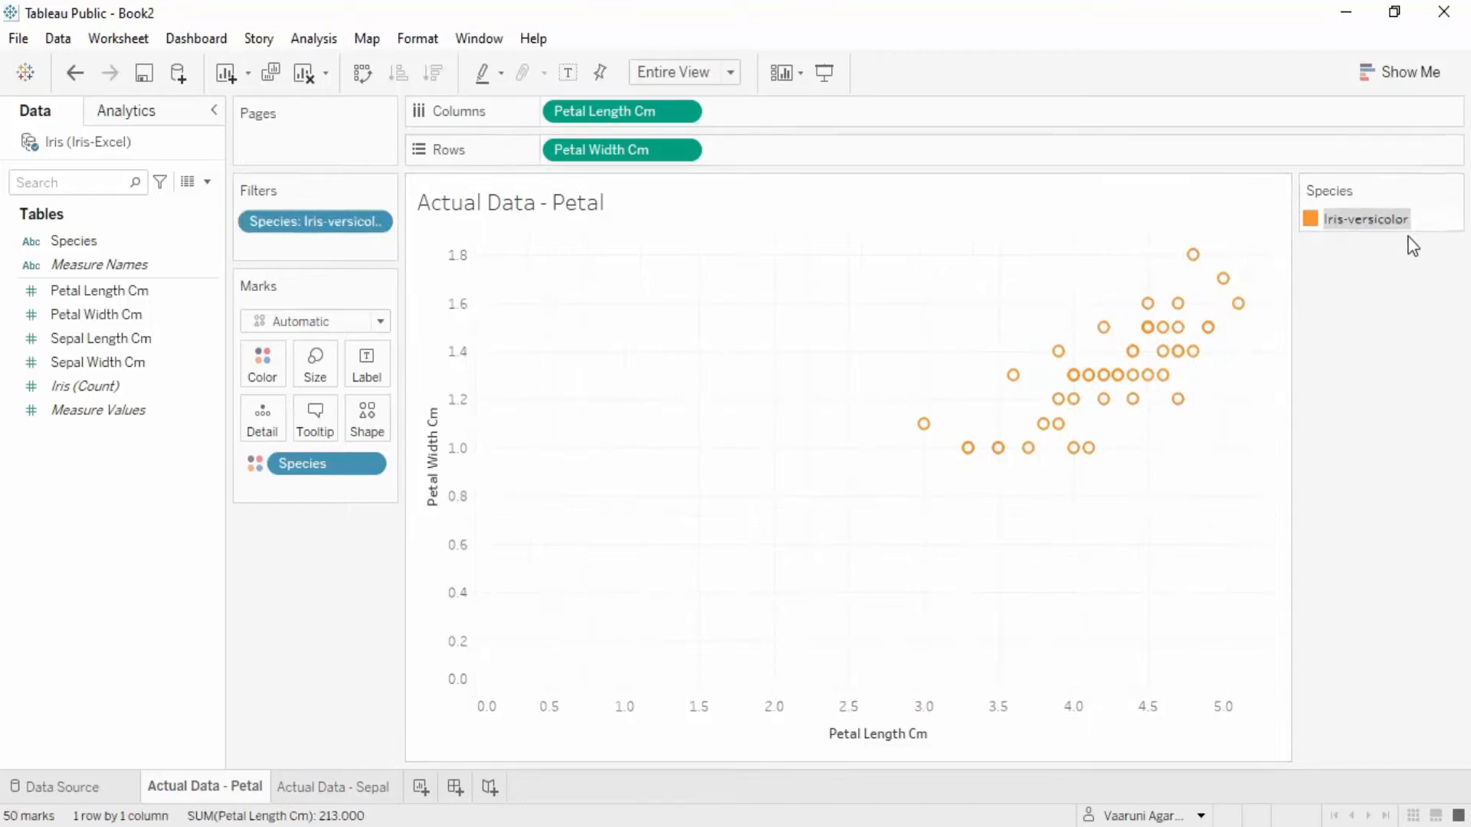
key("ctrl+z")
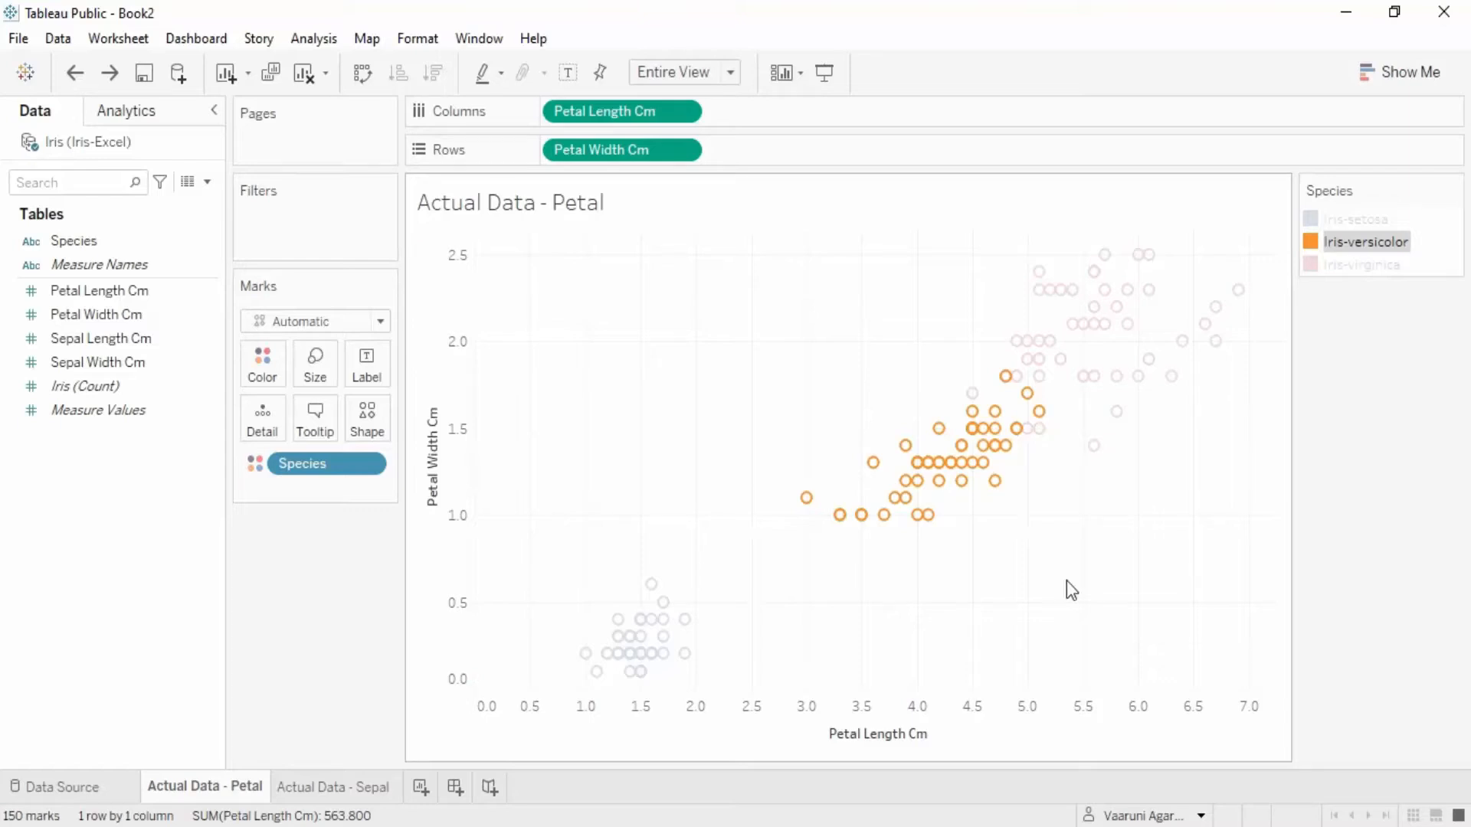
- Examine the petal lengths and widths of the highlighted Iris-versicolor marks and clear the highlight
mouse_move(808, 508)
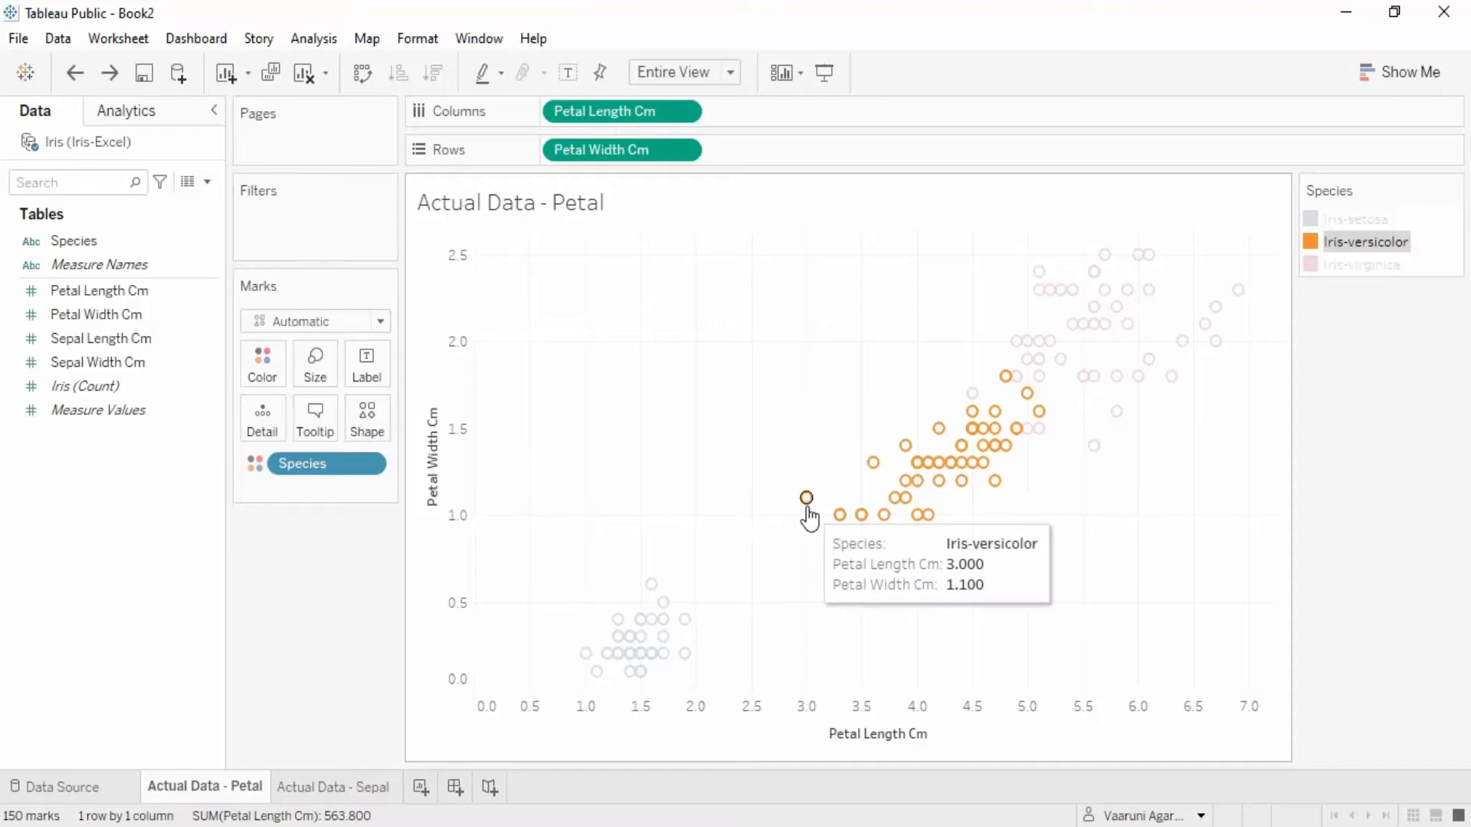
mouse_move(1008, 383)
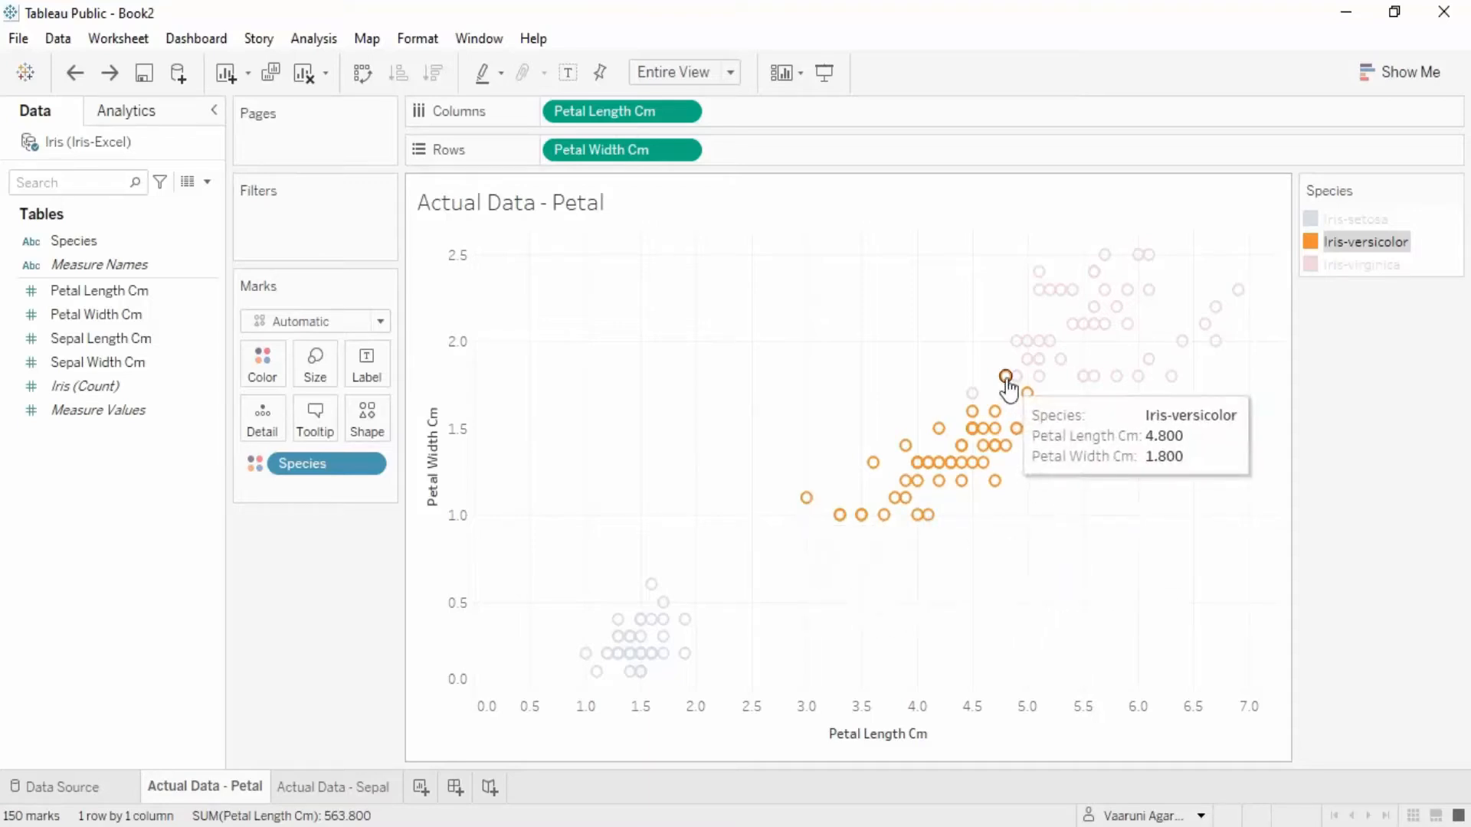
mouse_move(919, 527)
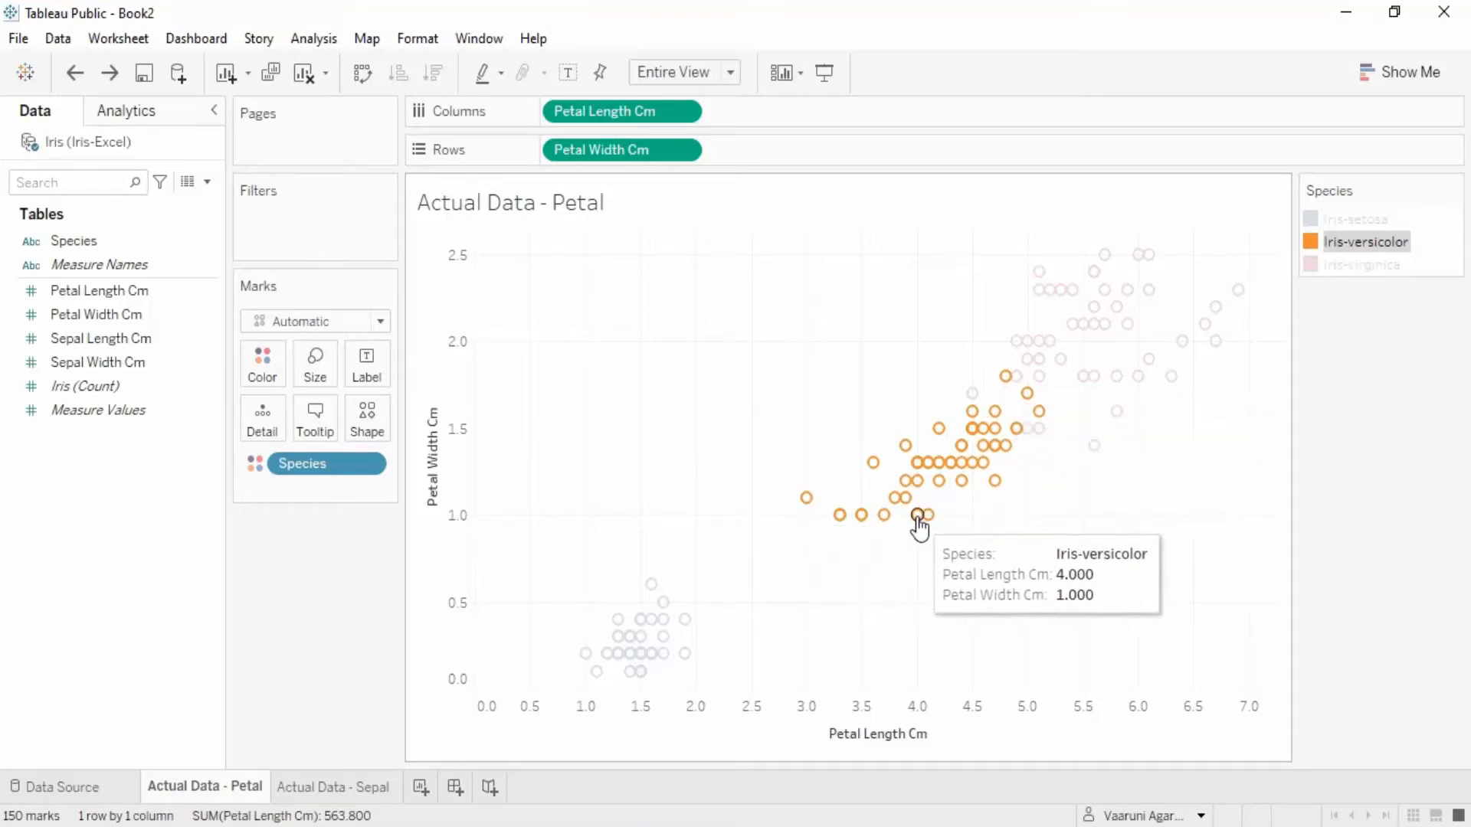
mouse_move(1042, 401)
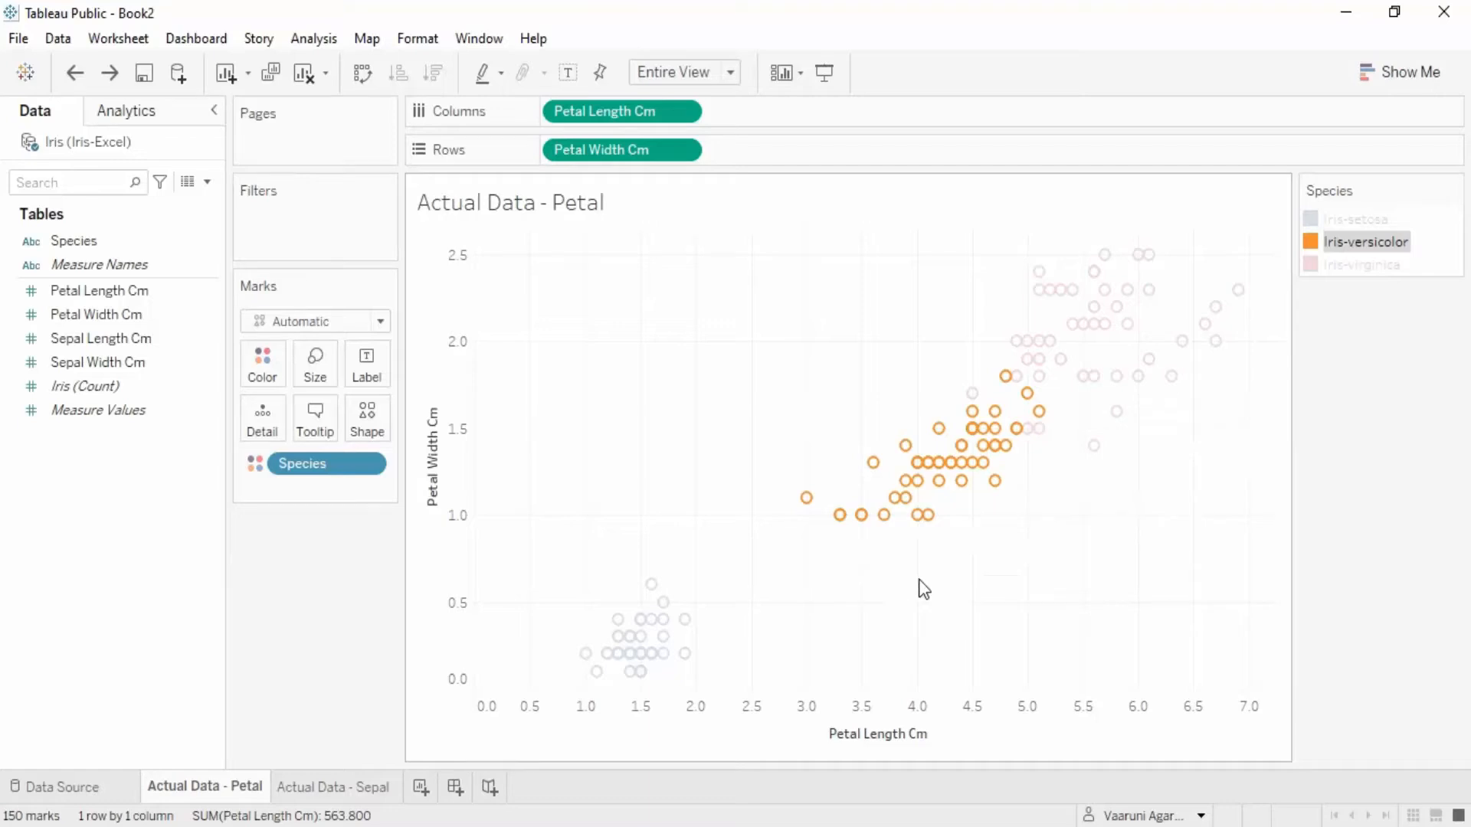
left_click(1229, 494)
- Highlight Iris-virginica in the petal plot, clear the highlight, and compare its marks' petal lengths and widths with the other species
left_click(1380, 268)
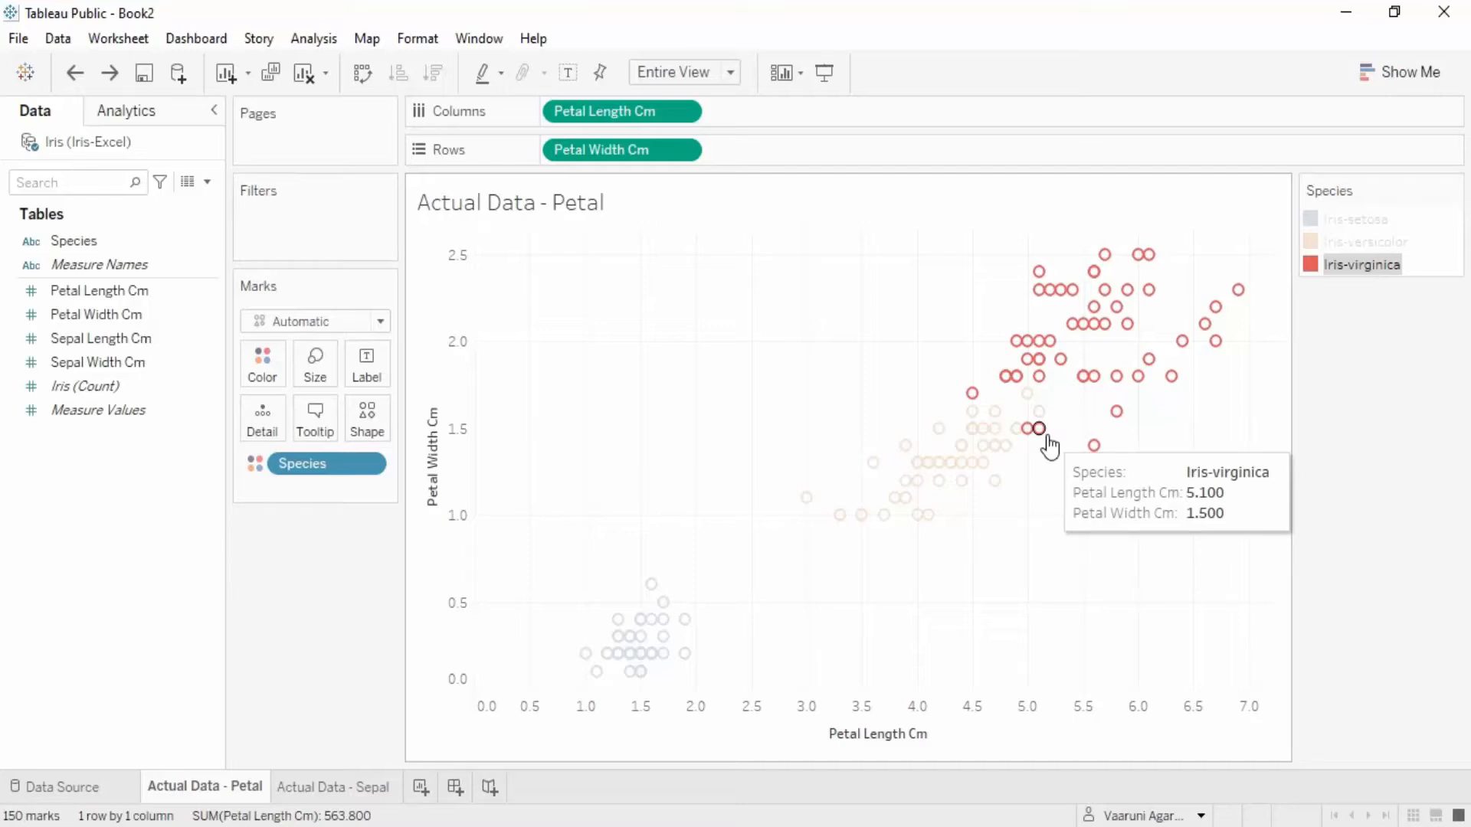
left_click(1225, 476)
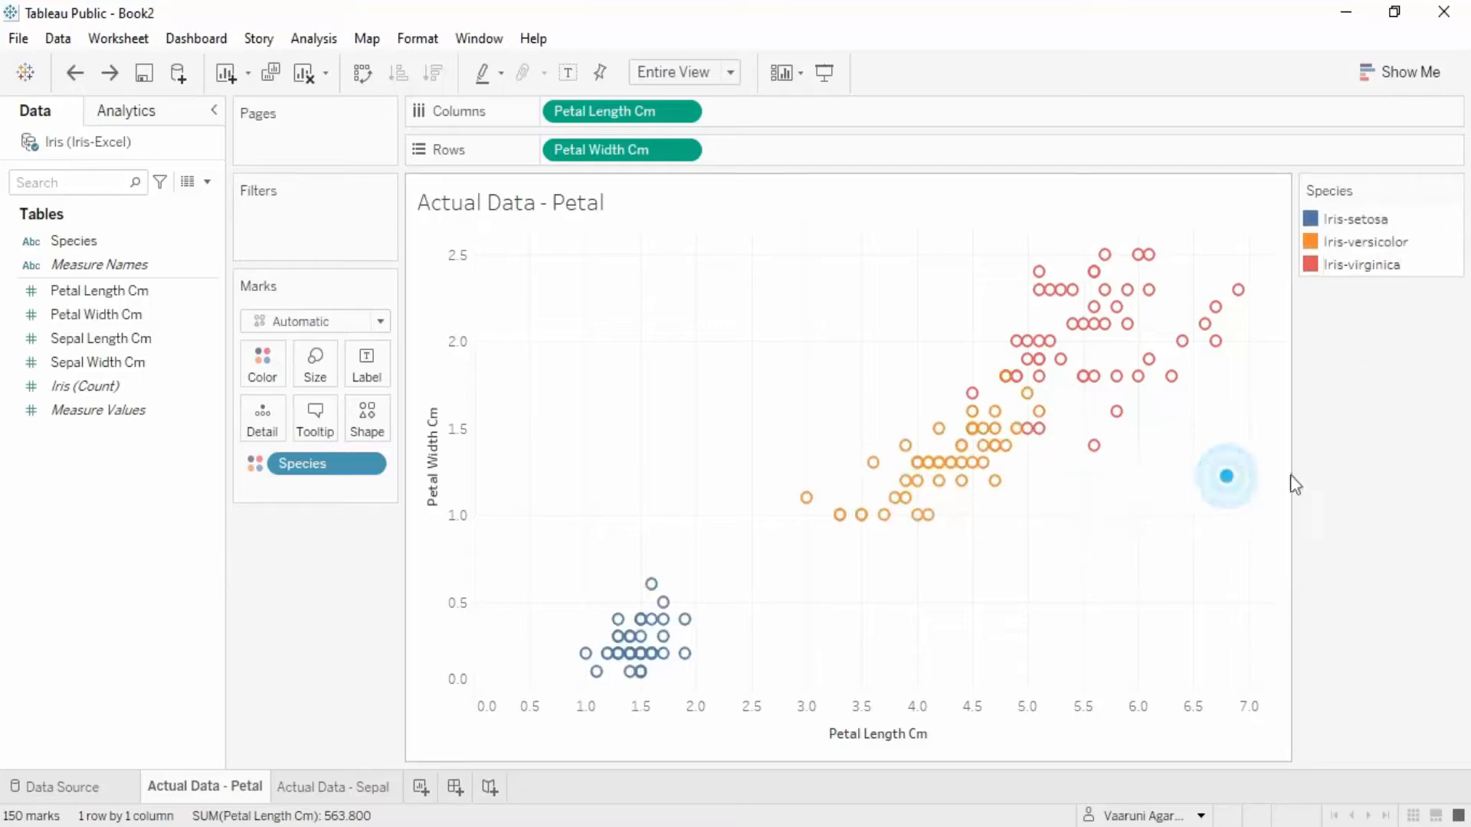
mouse_move(1162, 386)
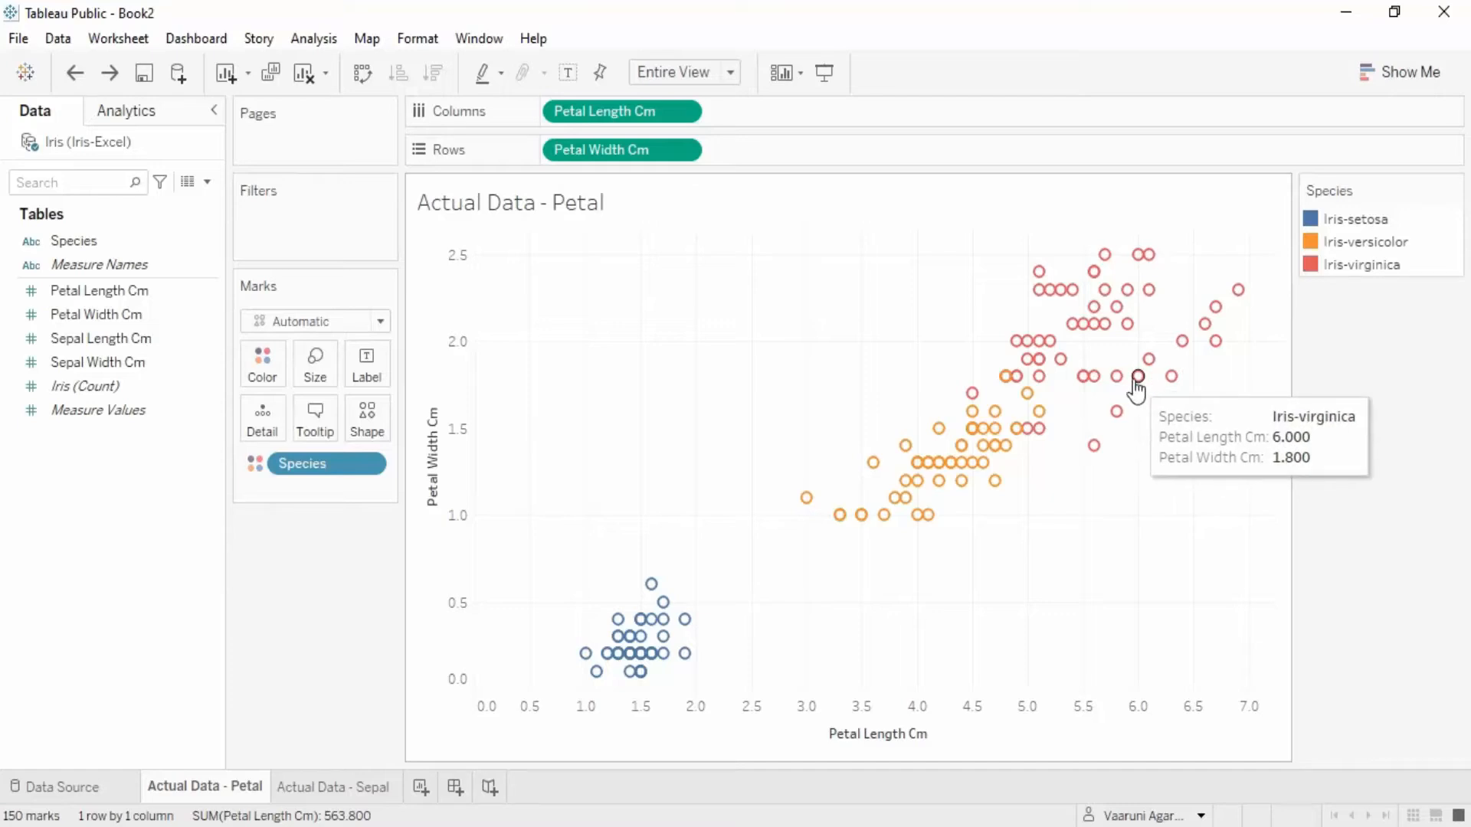
mouse_move(1122, 253)
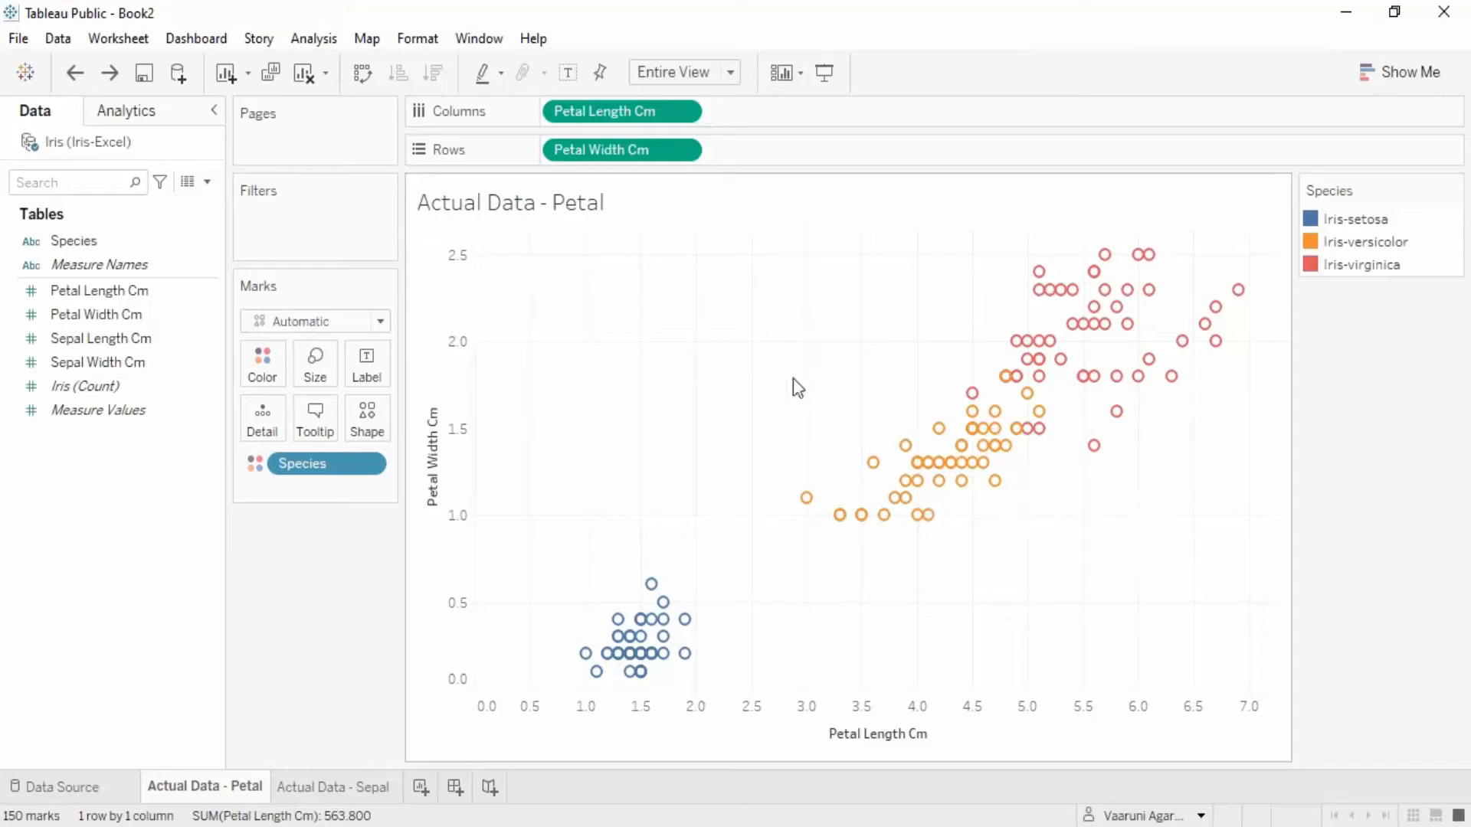
mouse_move(917, 468)
mouse_move(1156, 292)
left_click(1215, 826)
left_click(1216, 826)
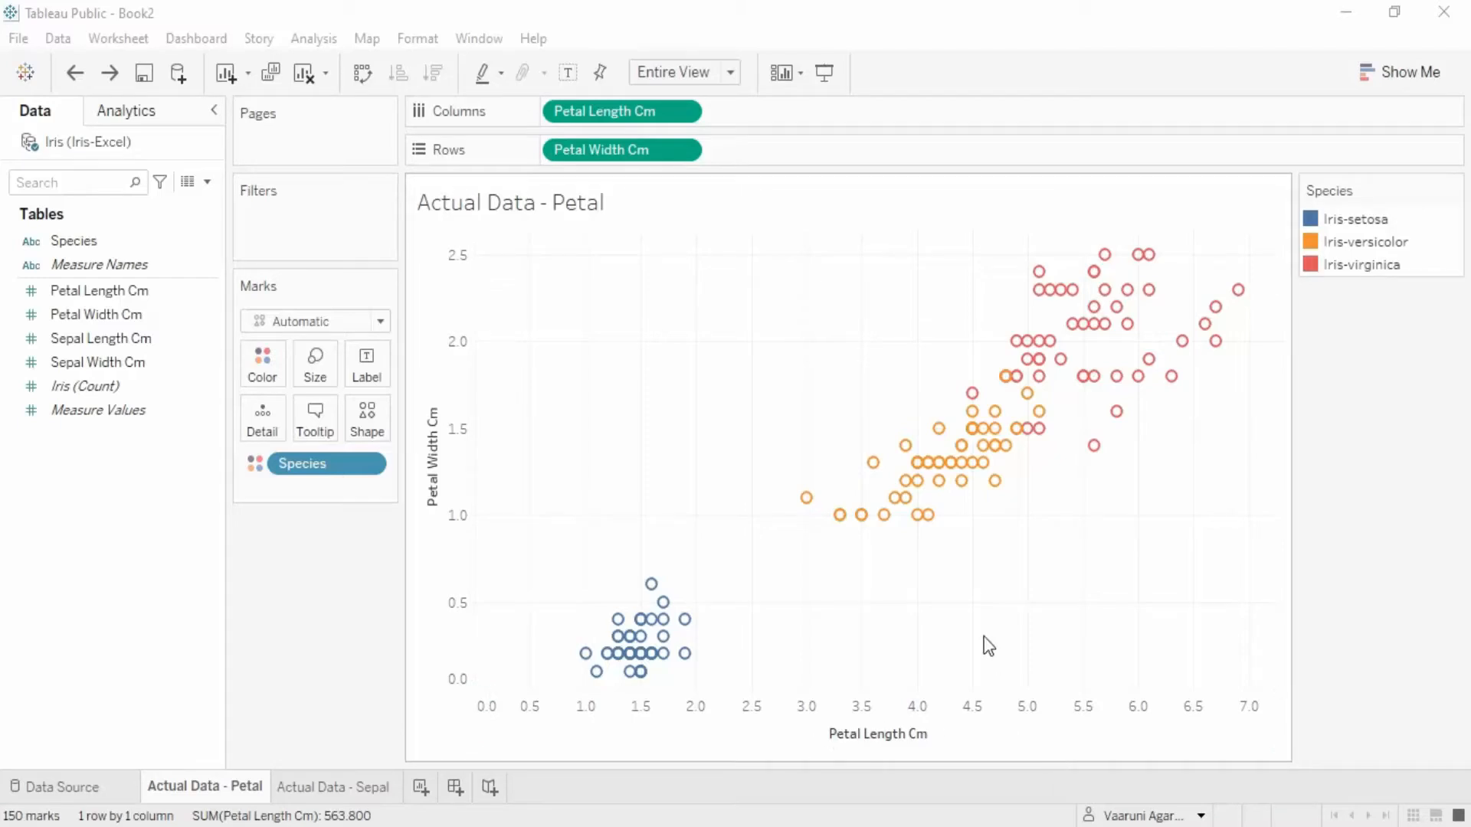
left_click(341, 800)
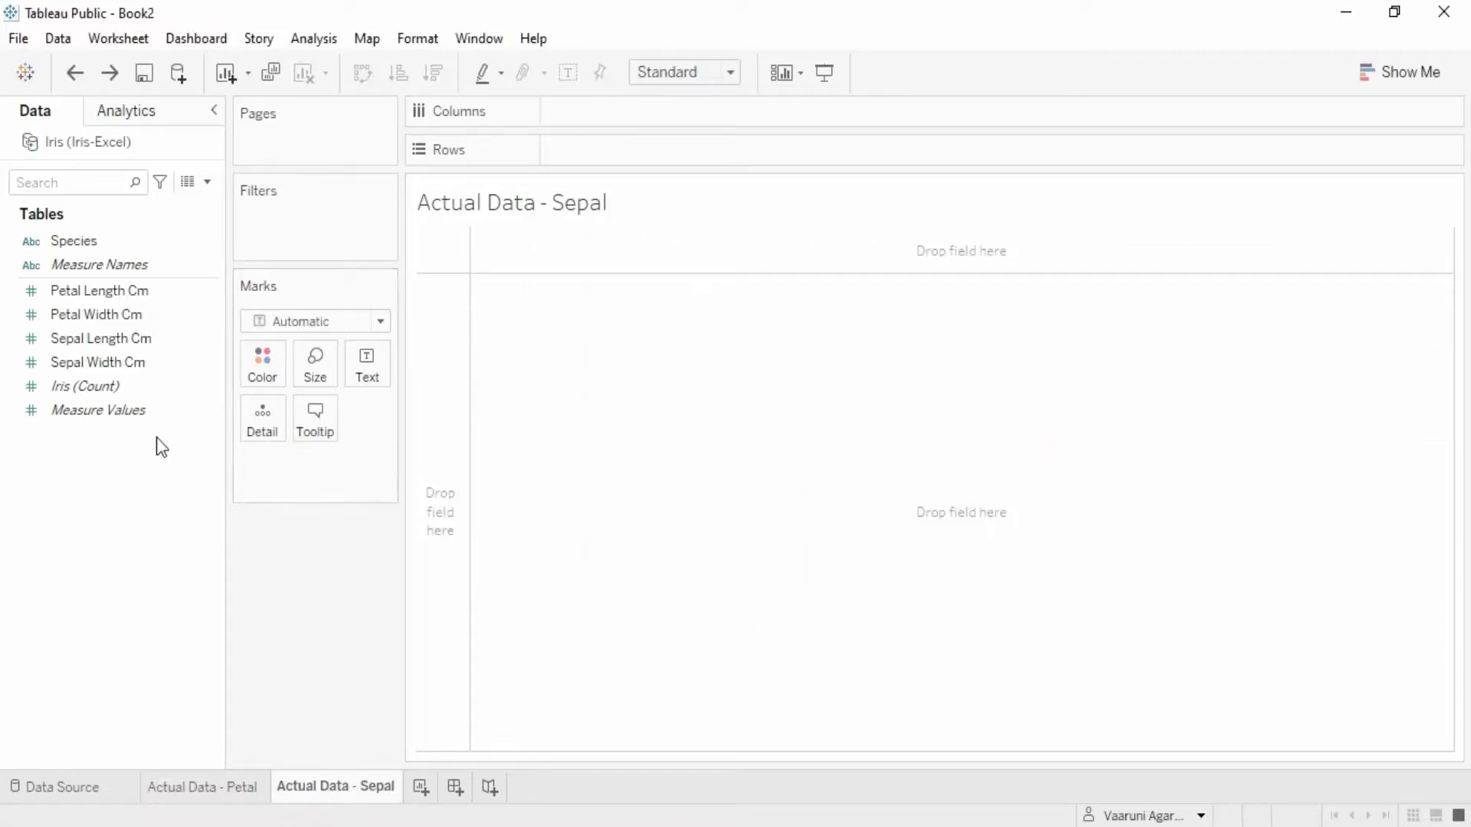
left_click(228, 793)
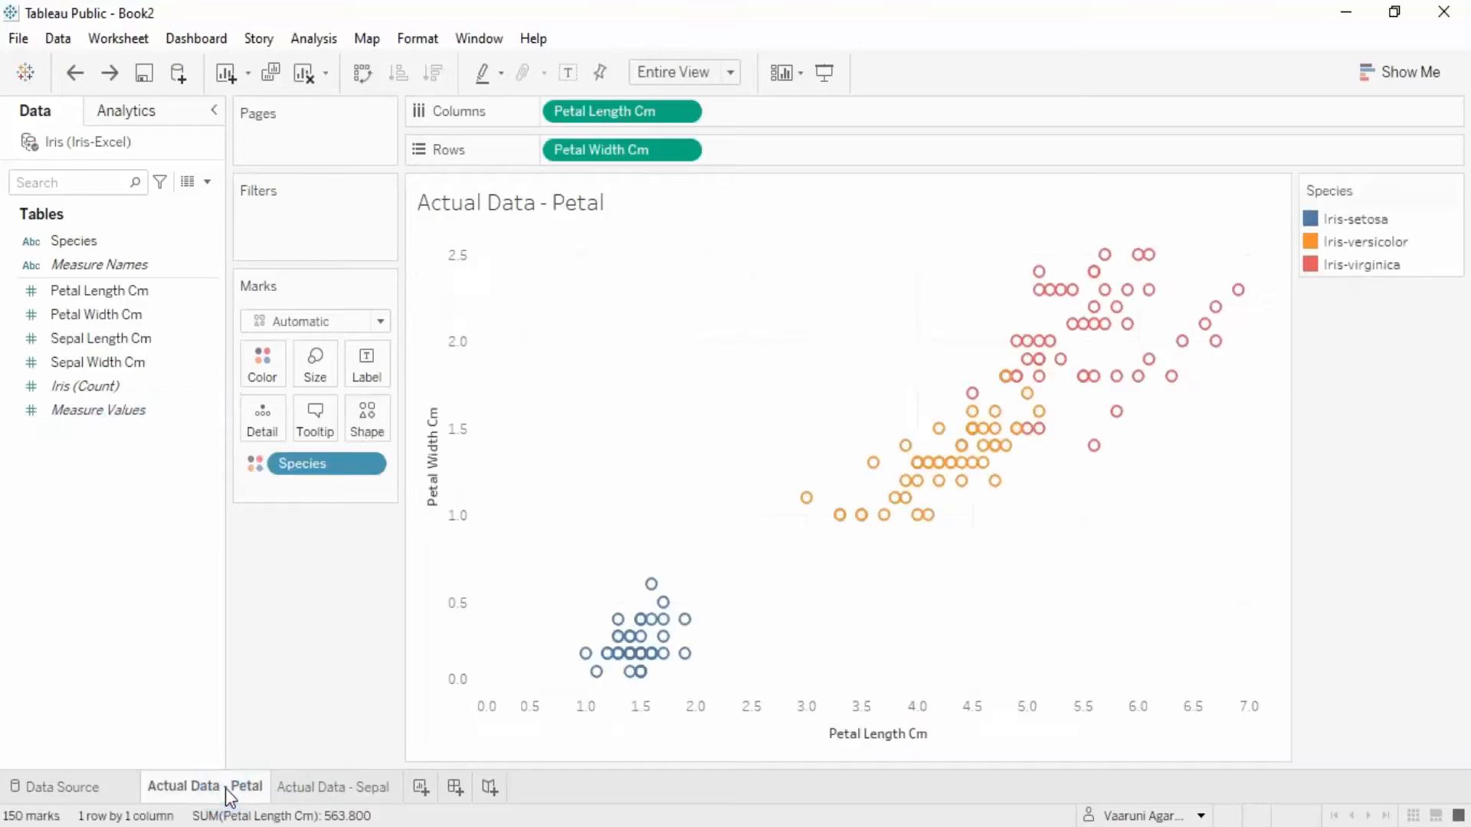
- On the Actual Data - Sepal worksheet, plot unaggregated Sepal Length Cm as columns against Sepal Width Cm as rows
left_click(296, 791)
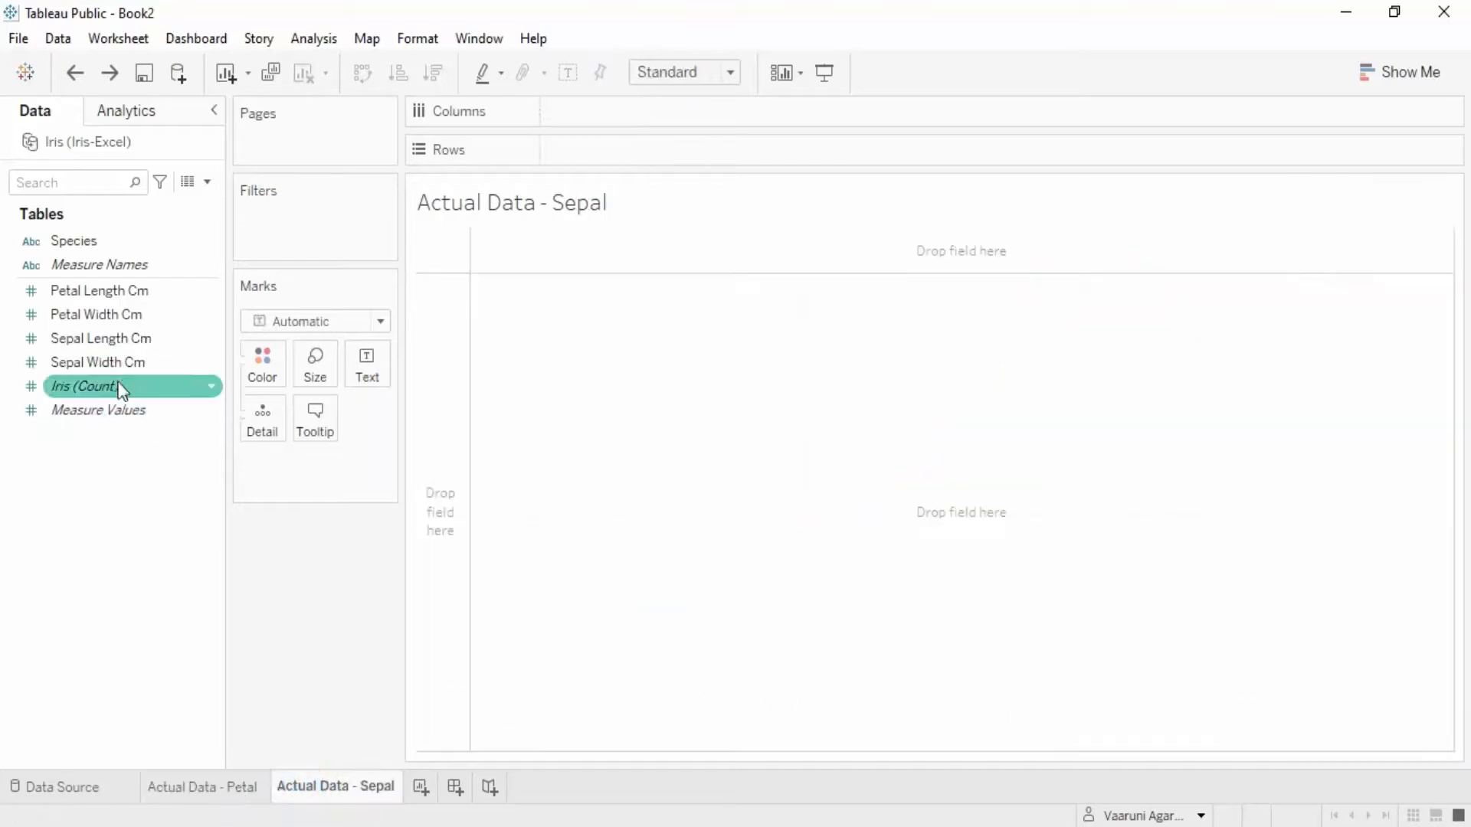
mouse_move(99, 338)
left_mouse_down()
mouse_move(573, 141)
mouse_move(595, 107)
left_mouse_up()
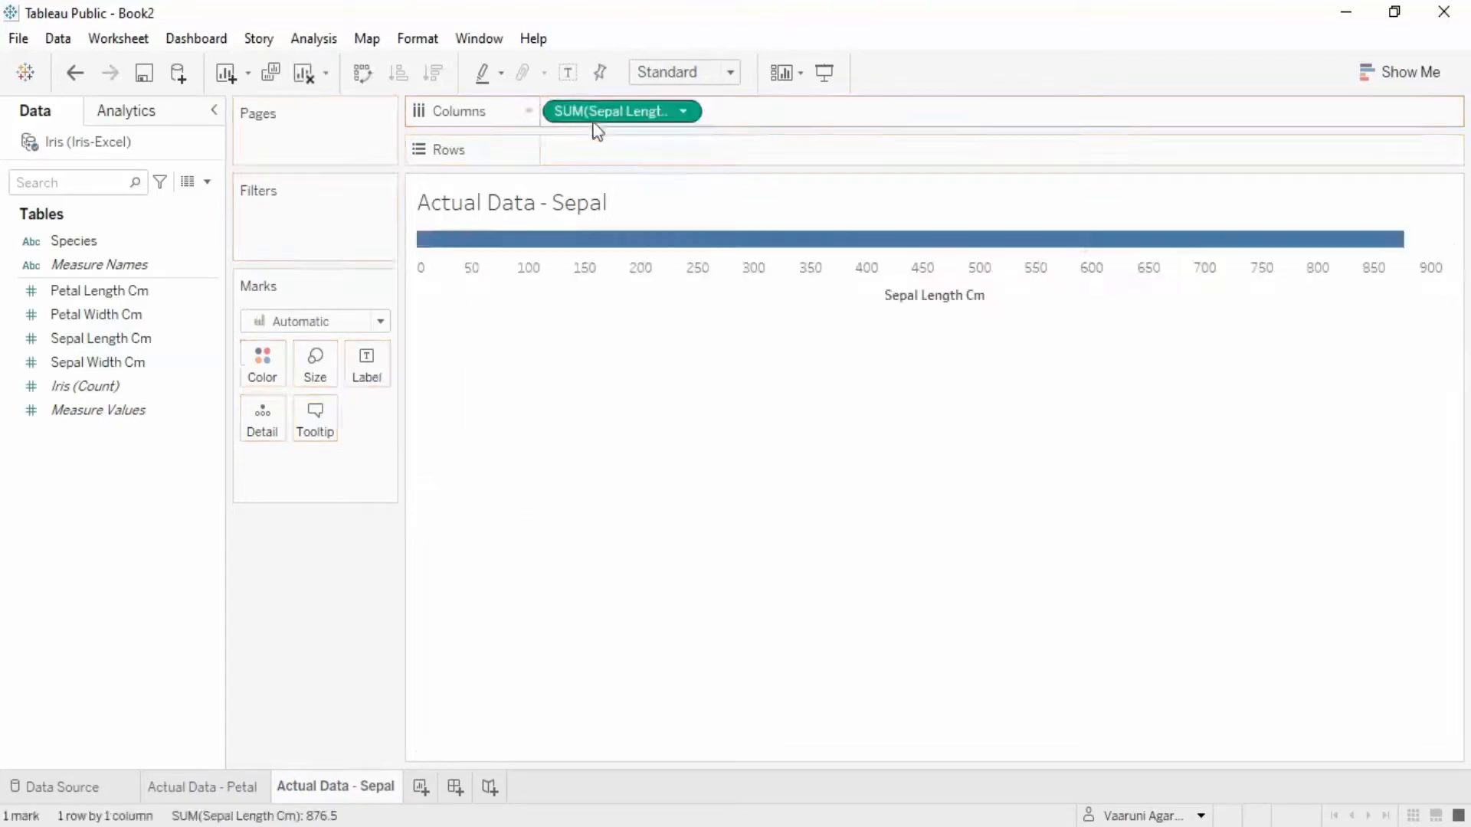
left_click_drag(92, 367, 614, 144)
left_click(320, 39)
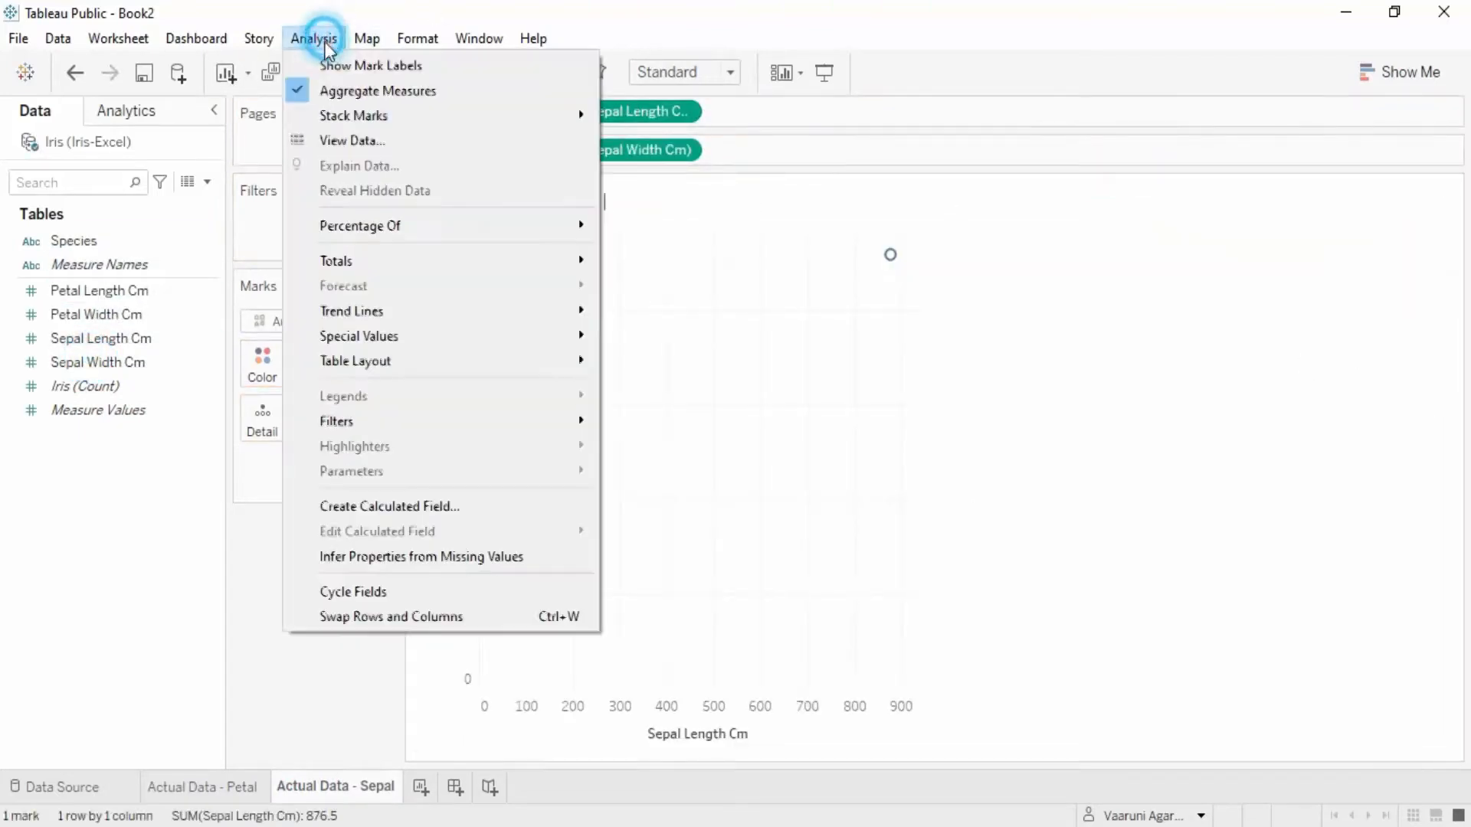
left_click(345, 94)
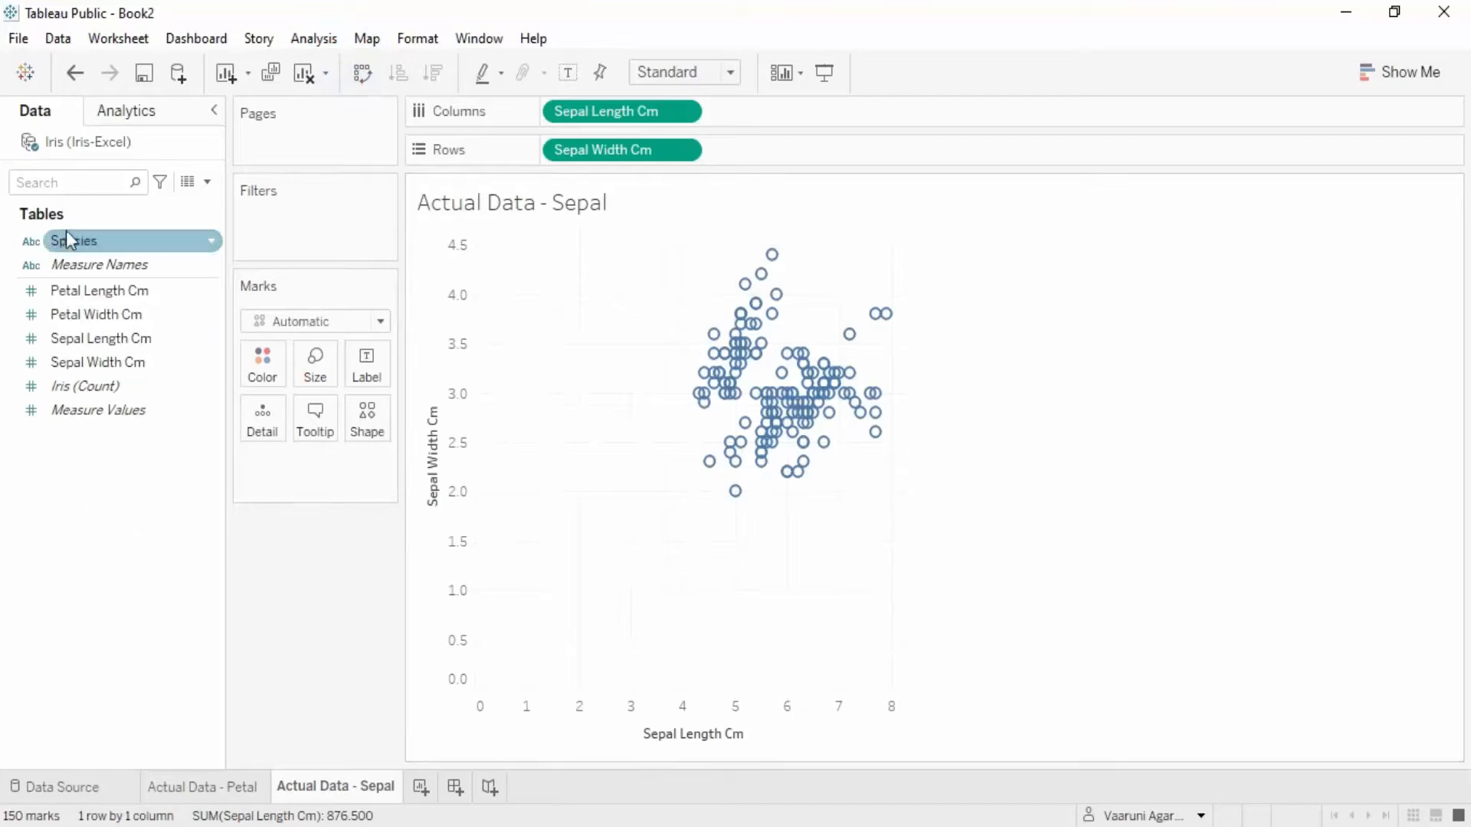
- Colour the sepal scatter plot's marks by Species and fit the chart to Entire View
left_click_drag(68, 240, 269, 368)
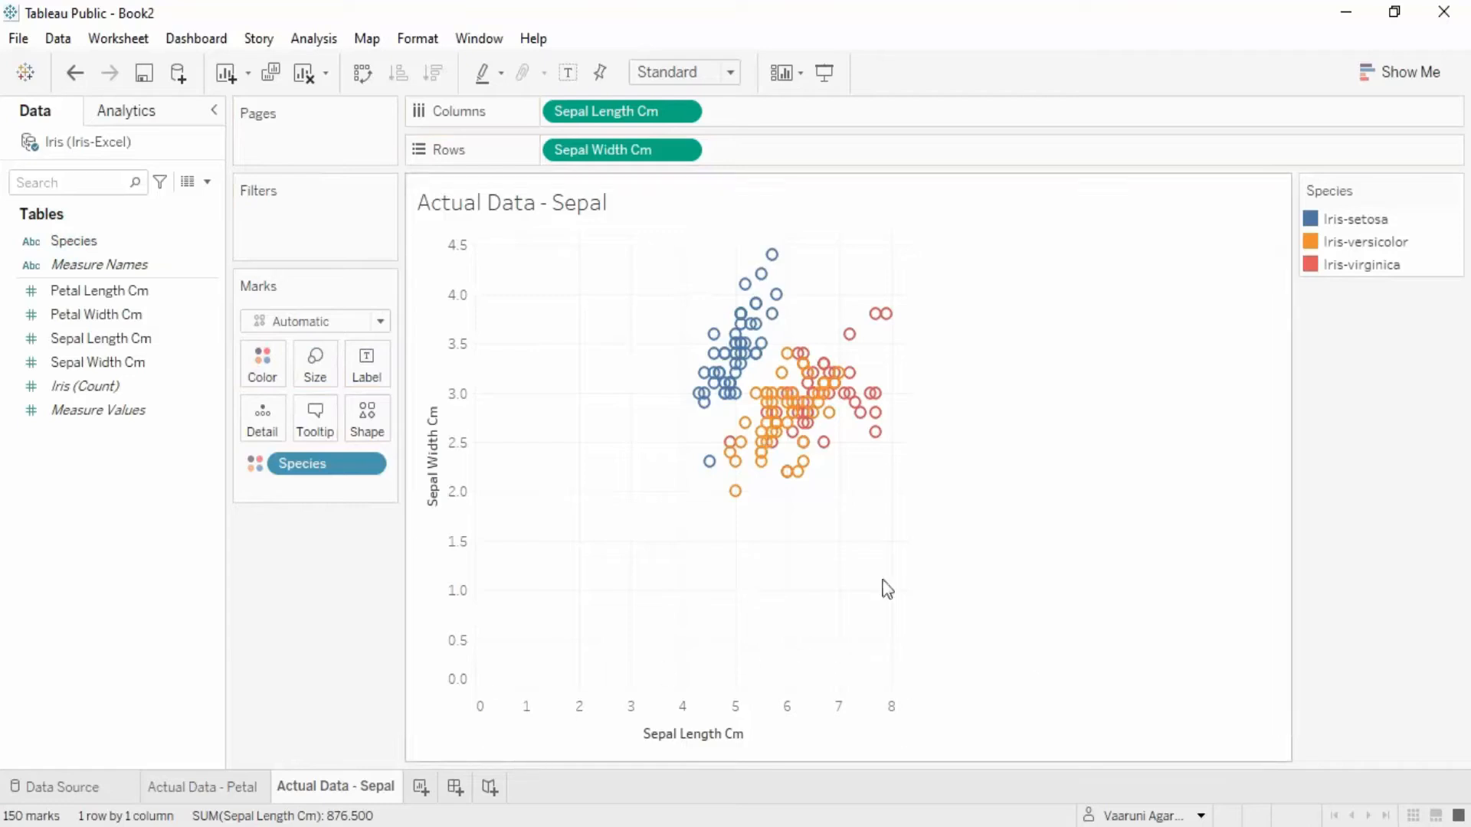
left_click(728, 72)
left_click(708, 151)
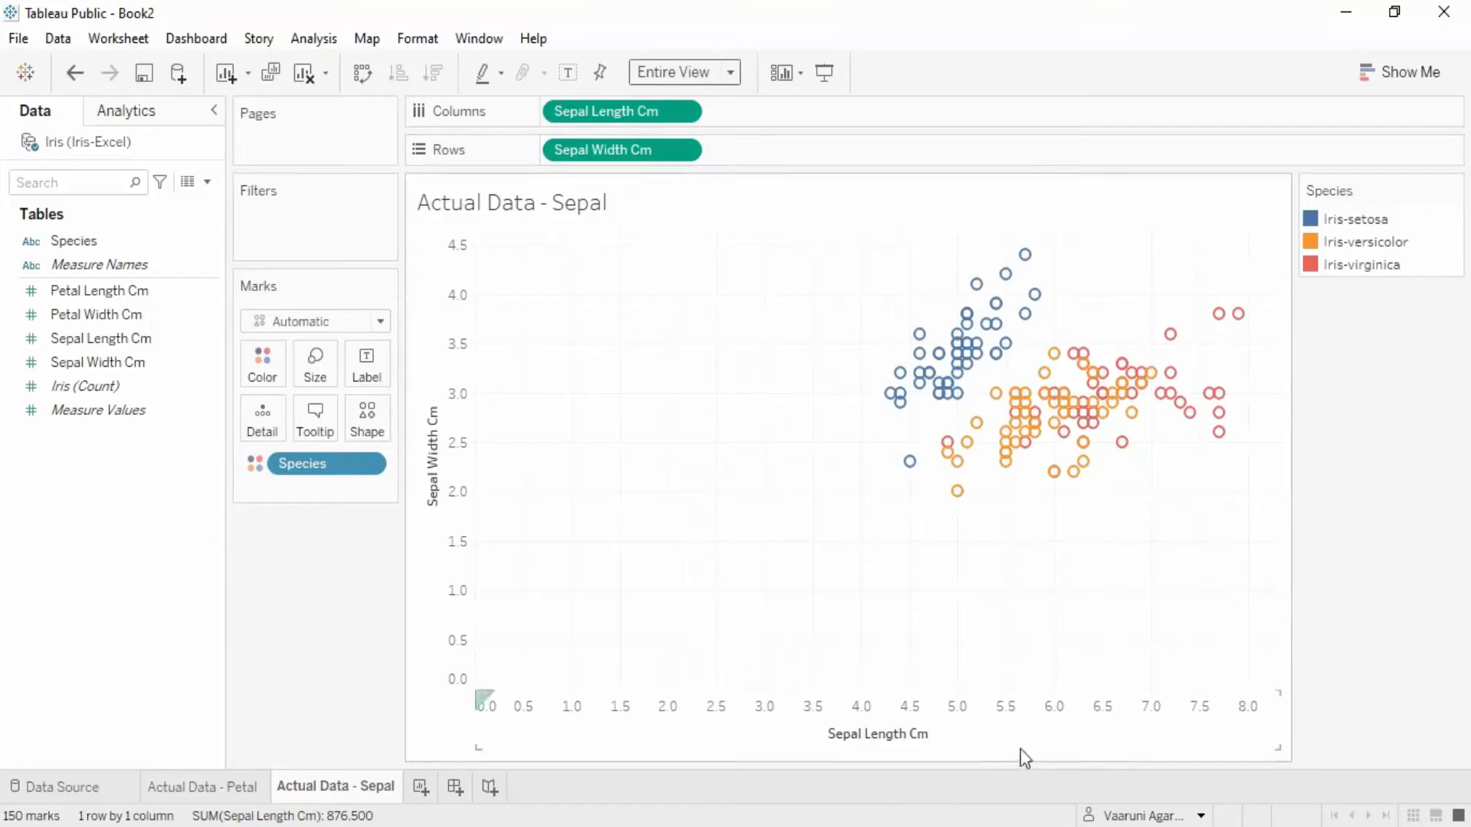
- Highlight Iris-setosa, Iris-versicolor and Iris-virginica one after another in the sepal plot, and clear the highlight
left_click(1359, 221)
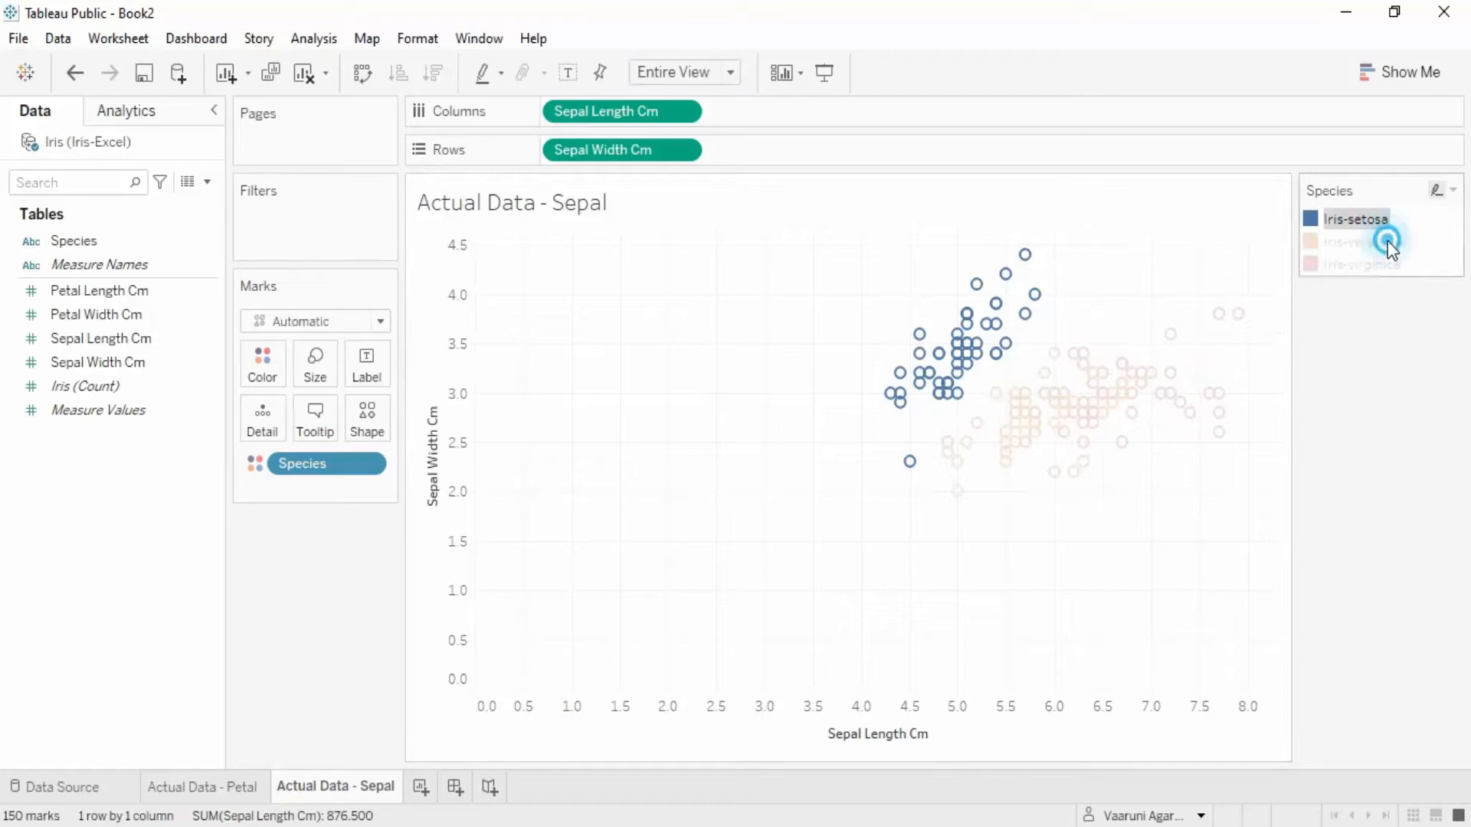
left_click(1378, 242)
left_click(1367, 268)
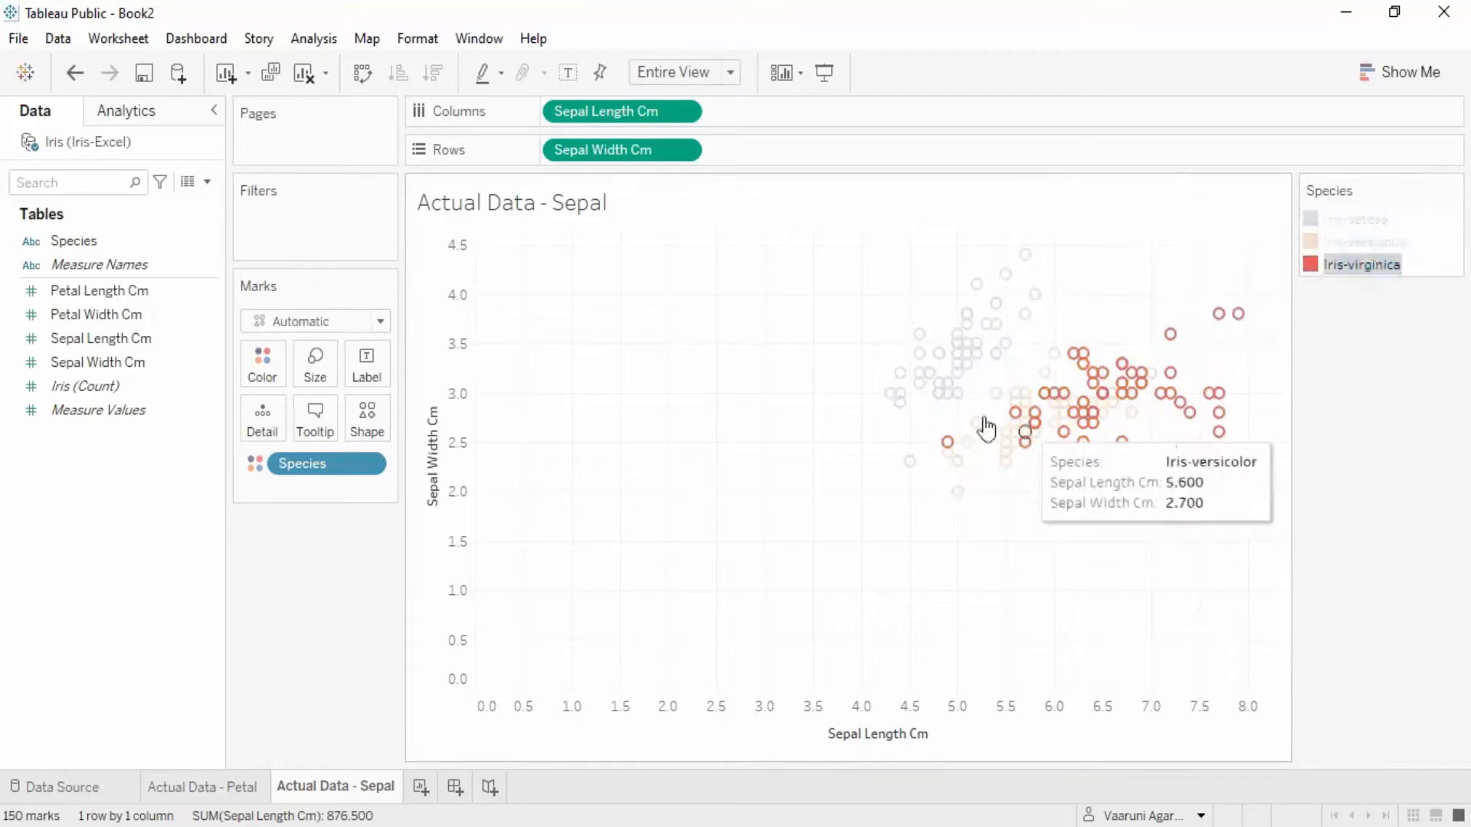
left_click(873, 608)
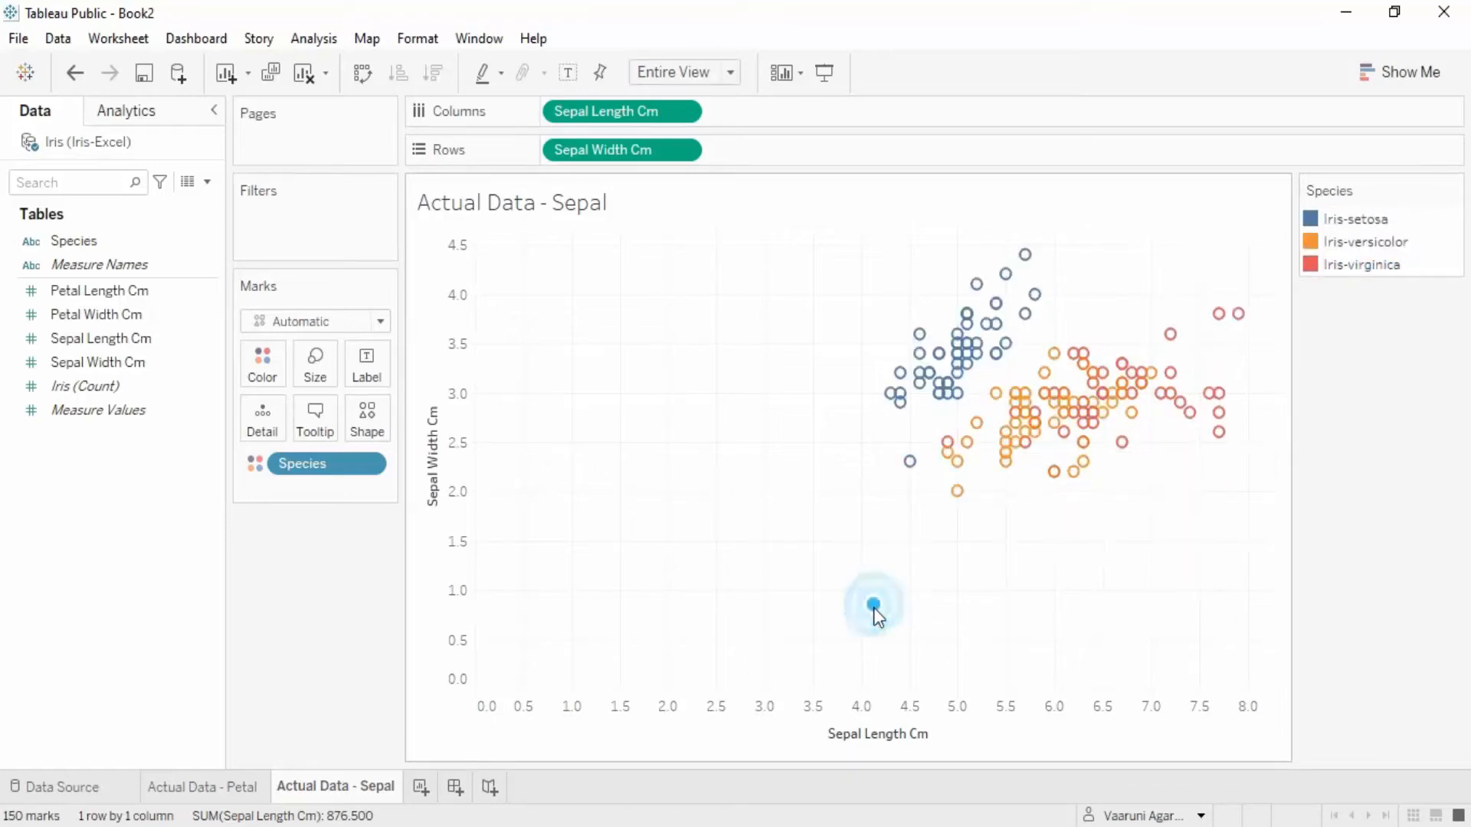
- Compare how the species clusters separate on the Actual Data - Petal and Actual Data - Sepal worksheets
left_click(235, 785)
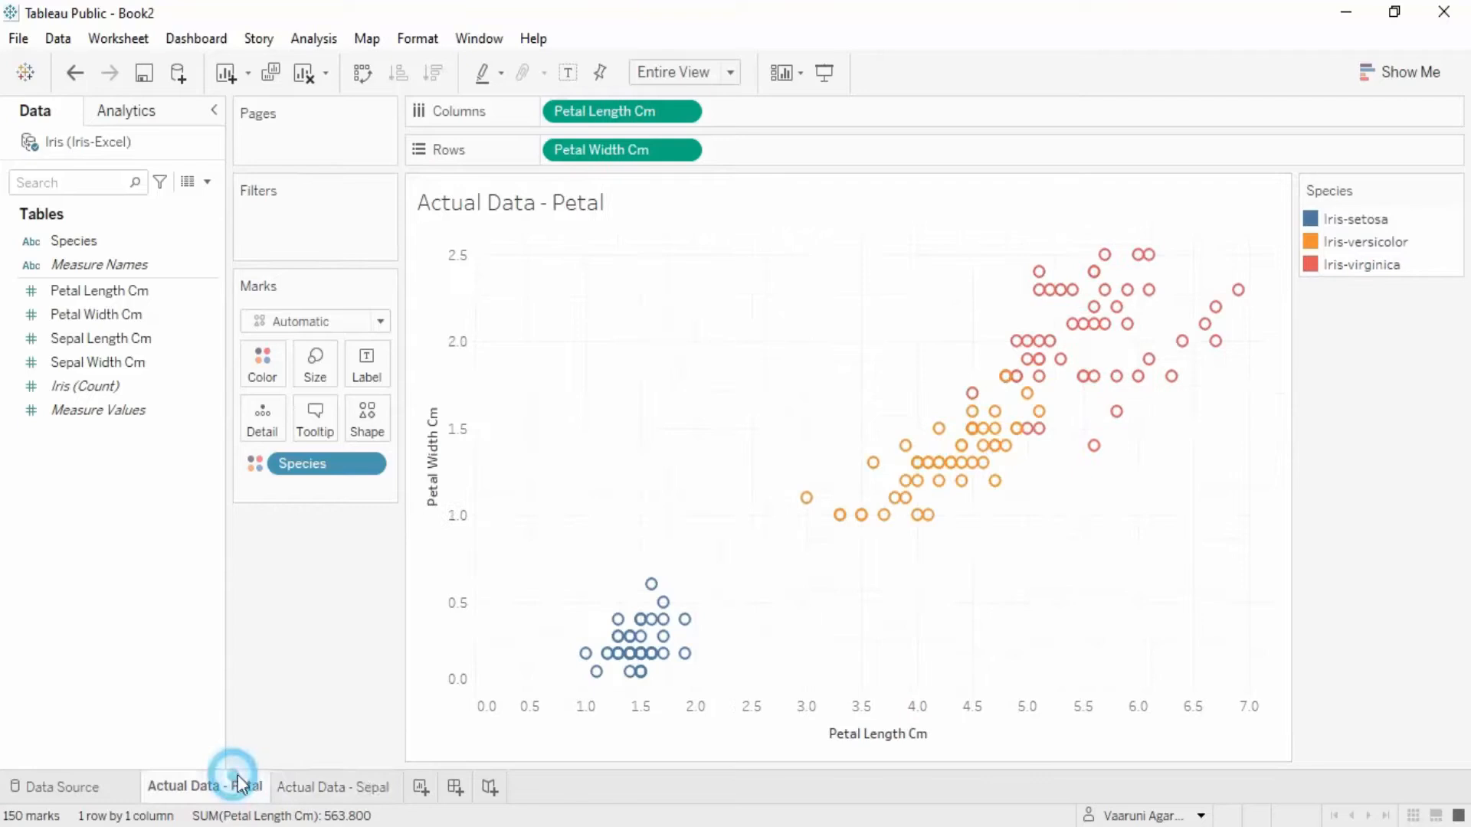
left_click(373, 789)
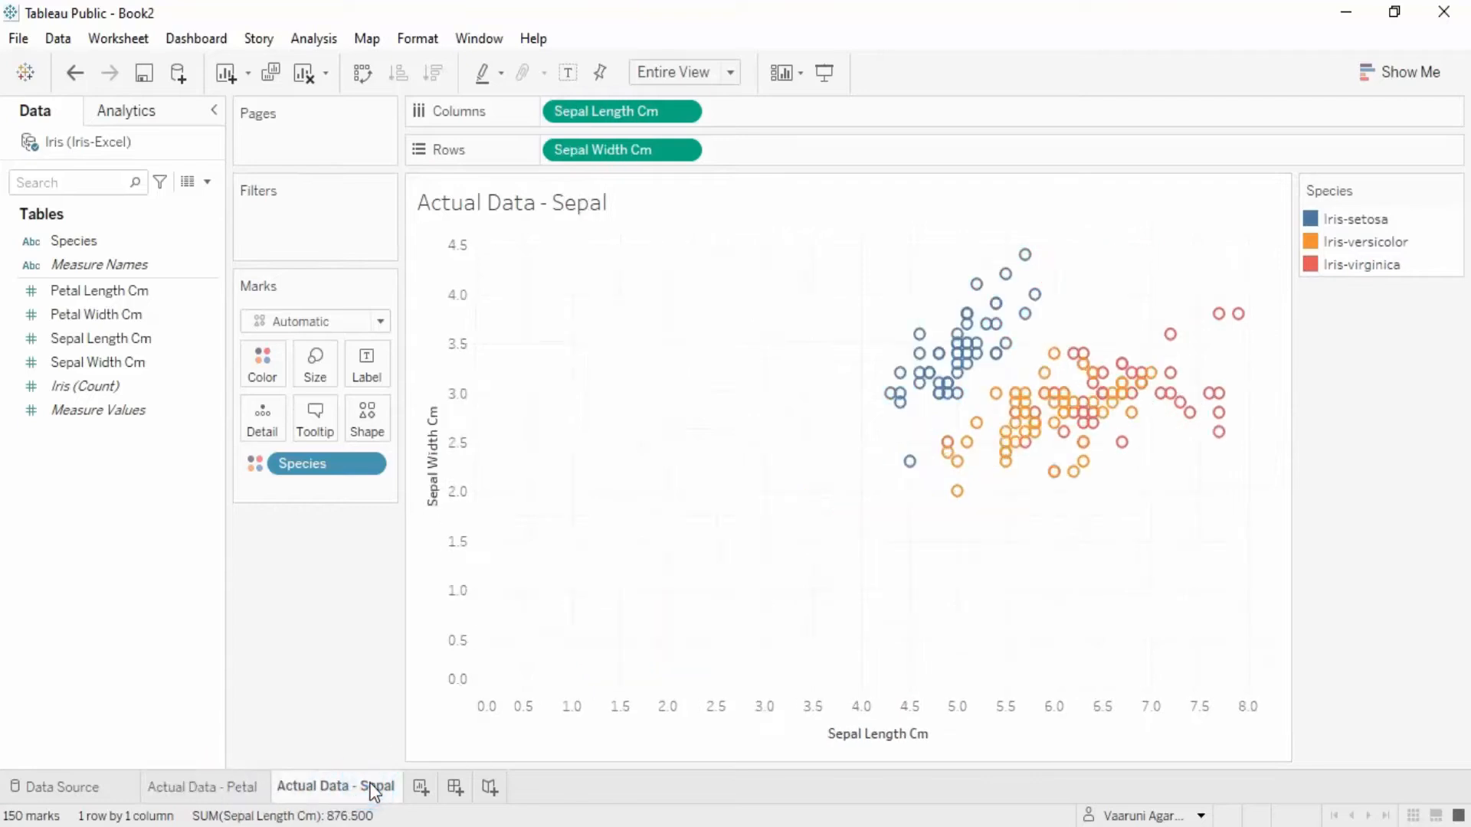
left_click(228, 785)
mouse_move(320, 791)
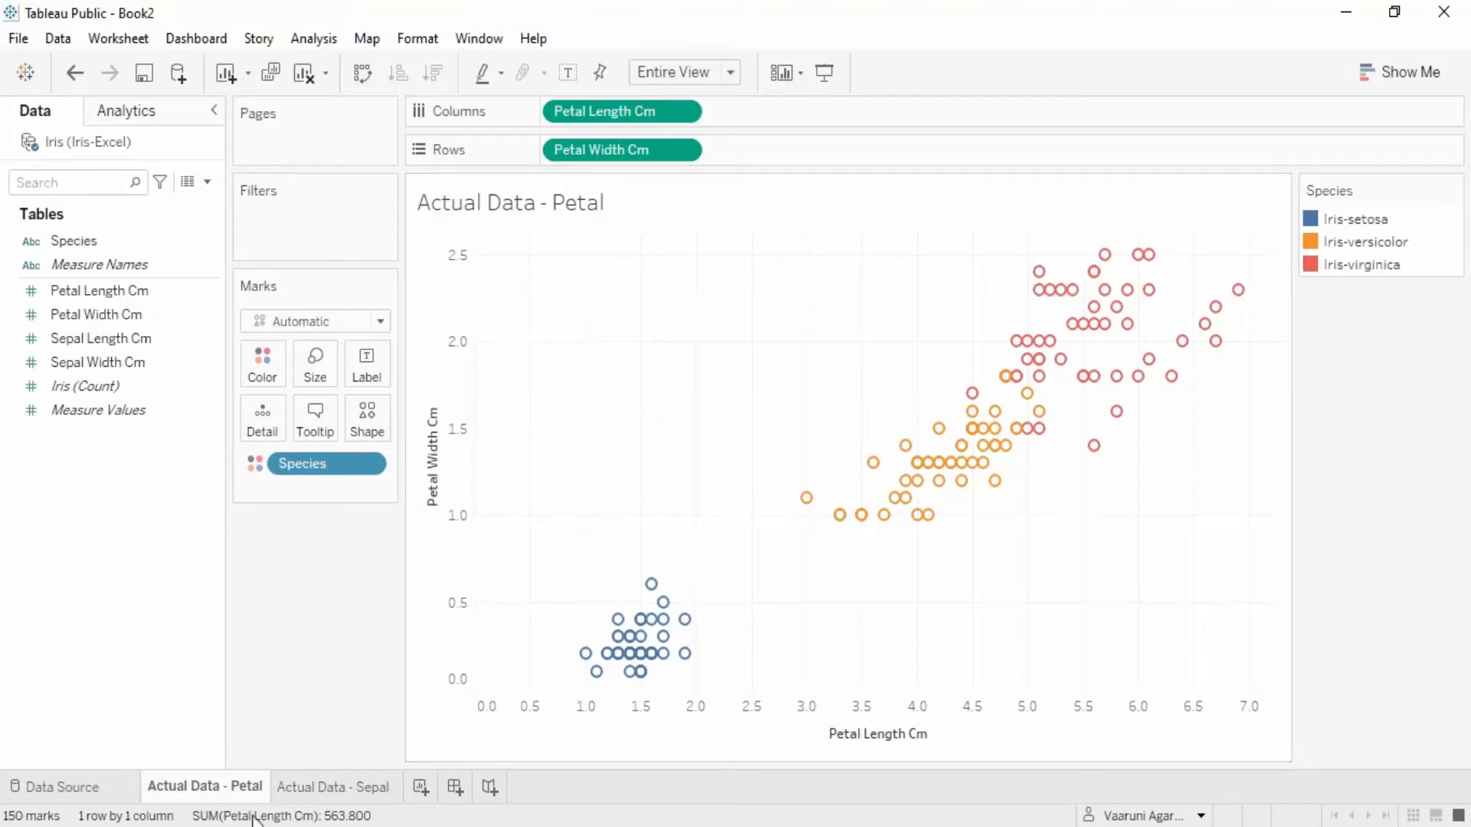
left_click(302, 786)
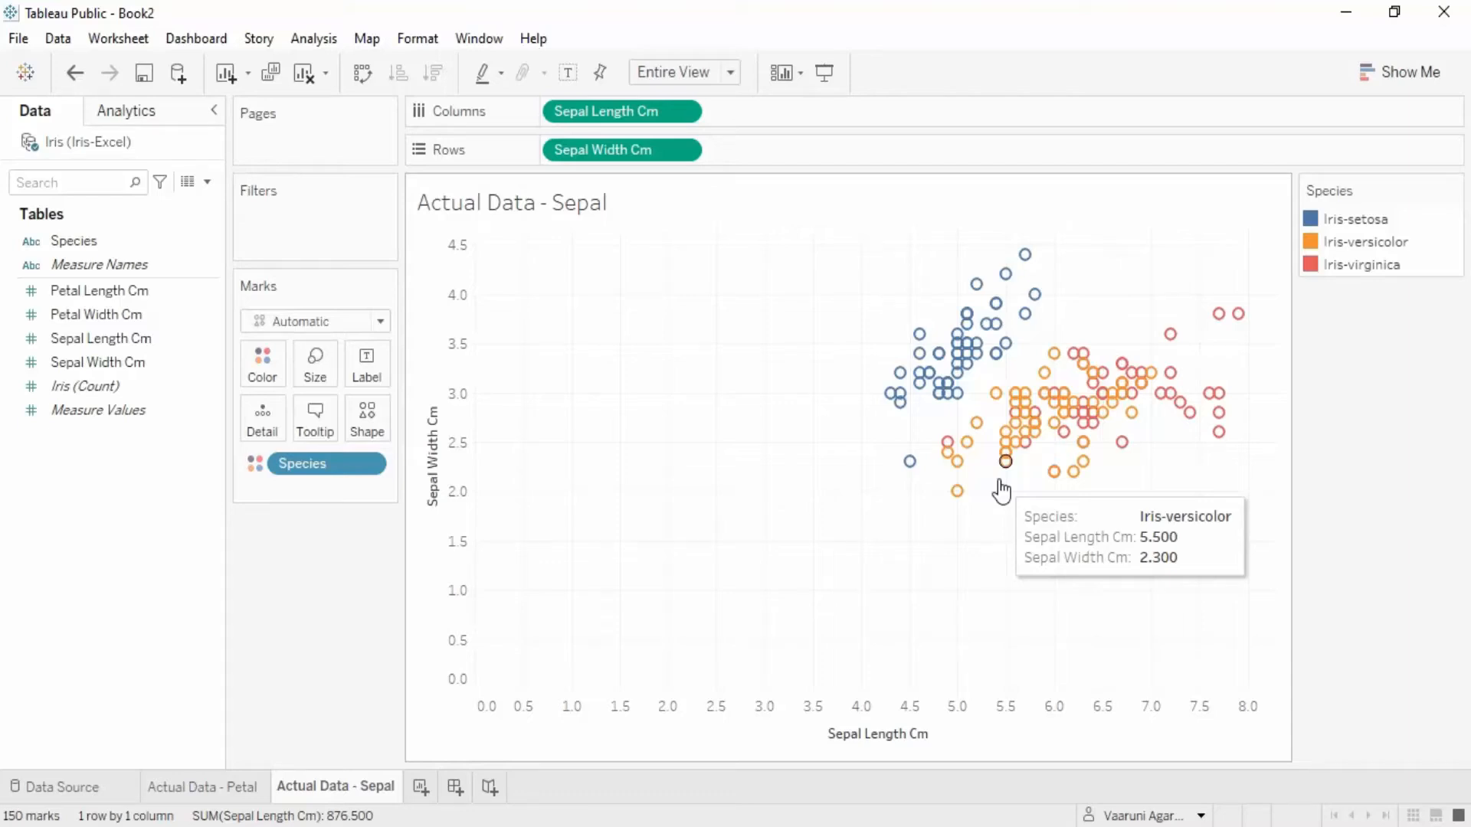
left_click(240, 787)
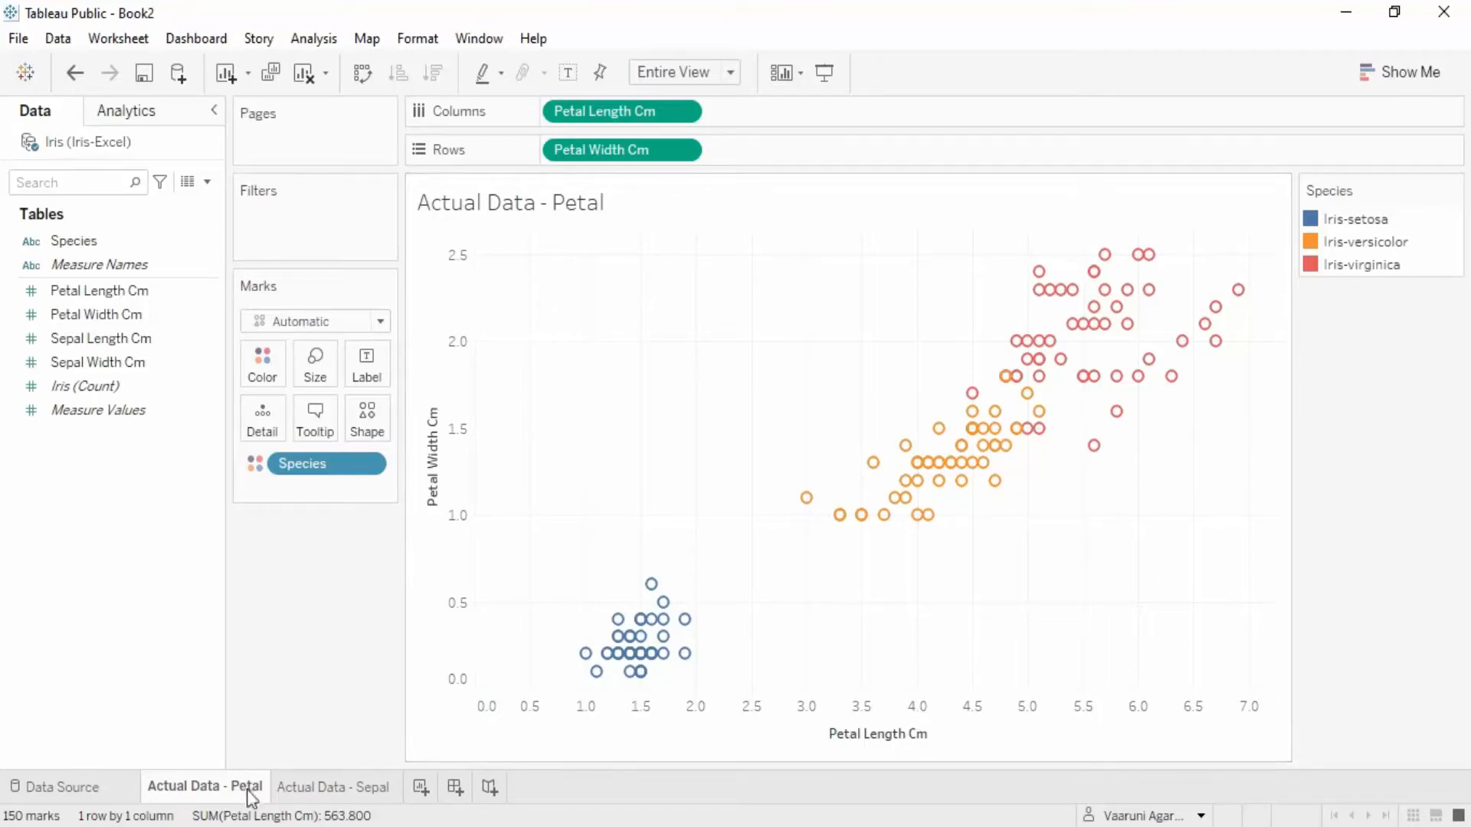
left_click(377, 788)
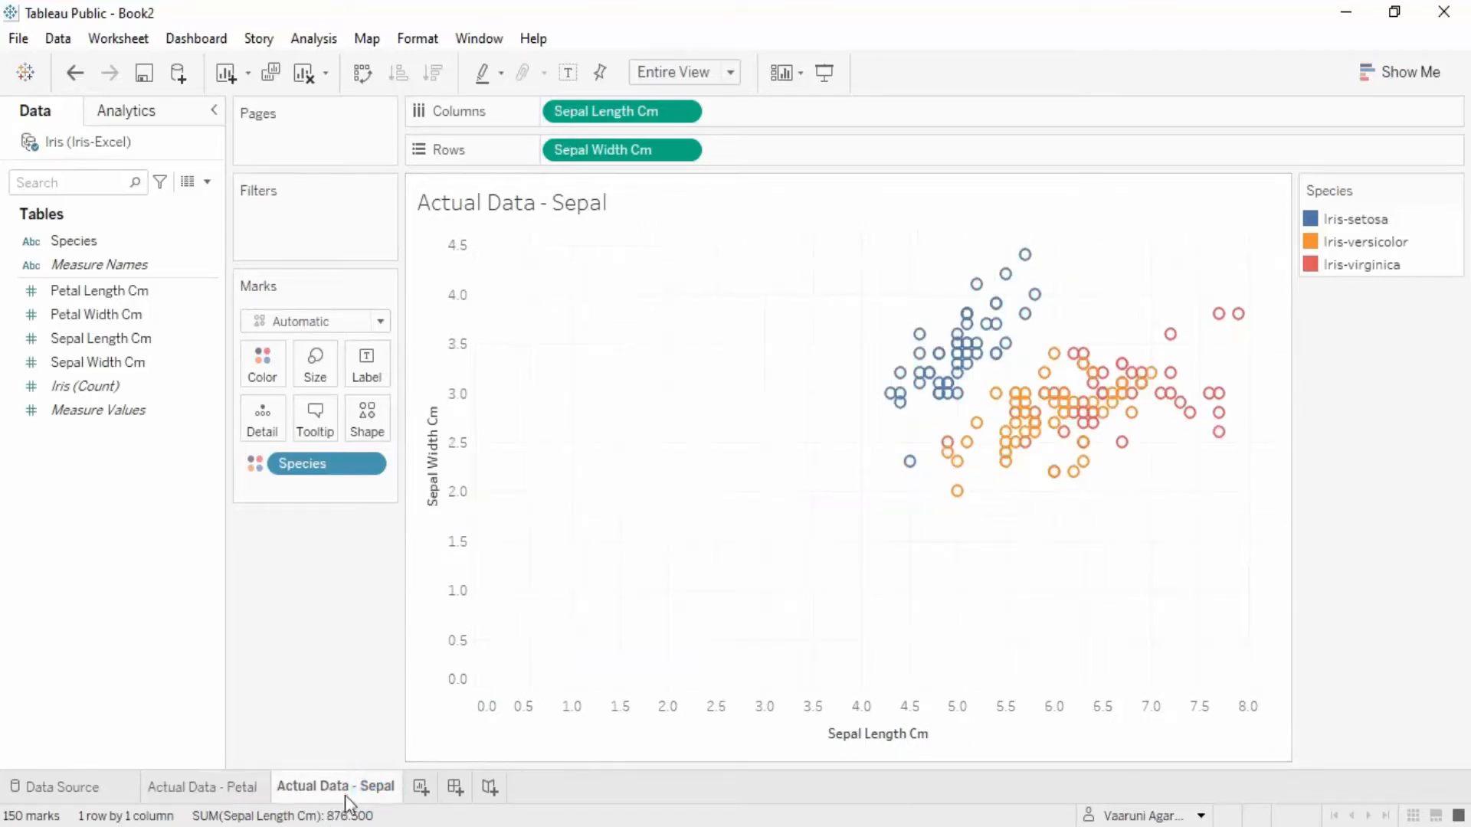
- Move the Actual Data - Sepal worksheet ahead of Actual Data - Petal and open the petal worksheet
left_click_drag(314, 787, 154, 797)
left_click(358, 792)
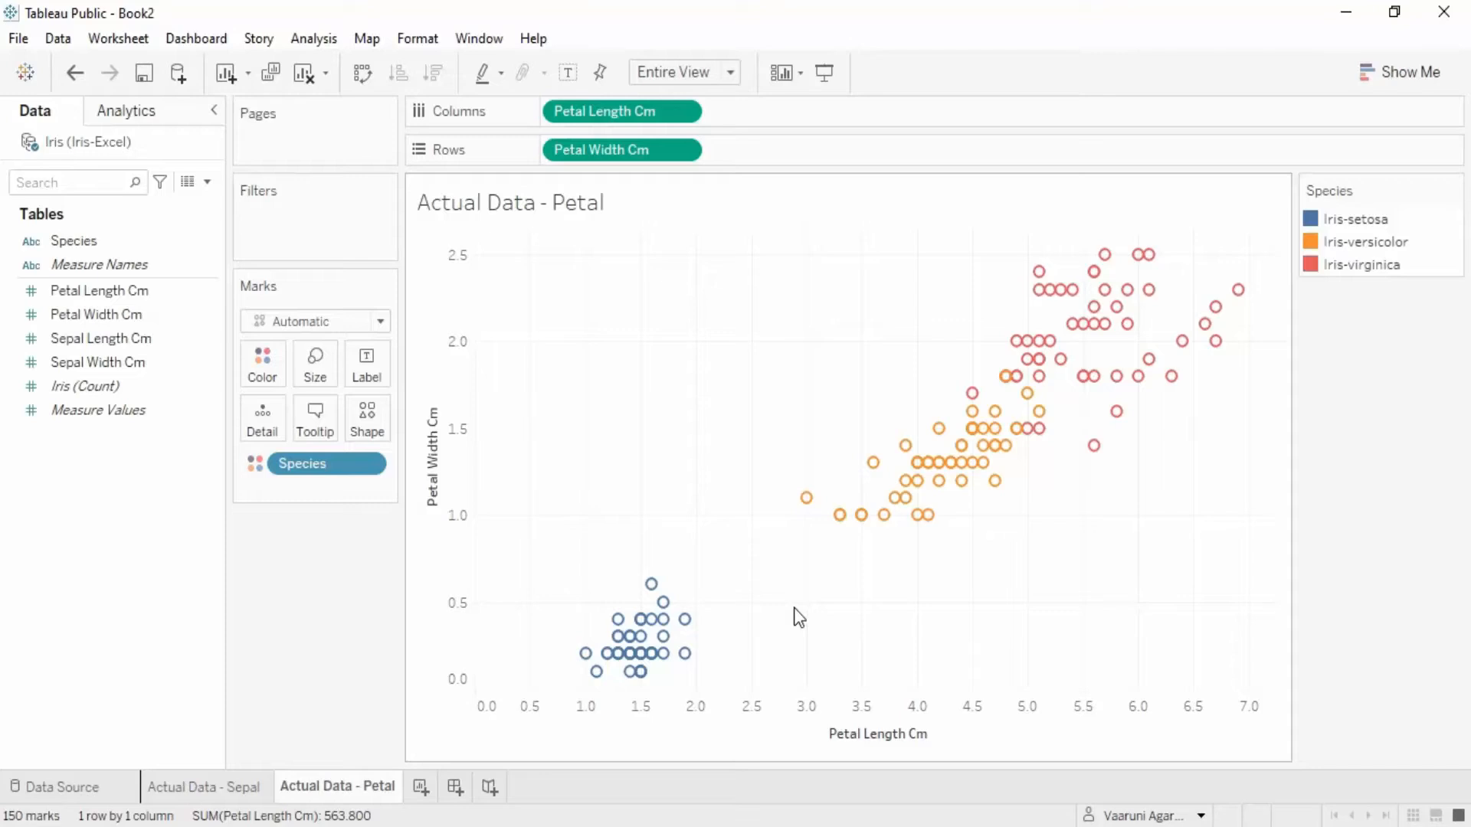
- Add a new worksheet and name it ML Algo
left_click(418, 789)
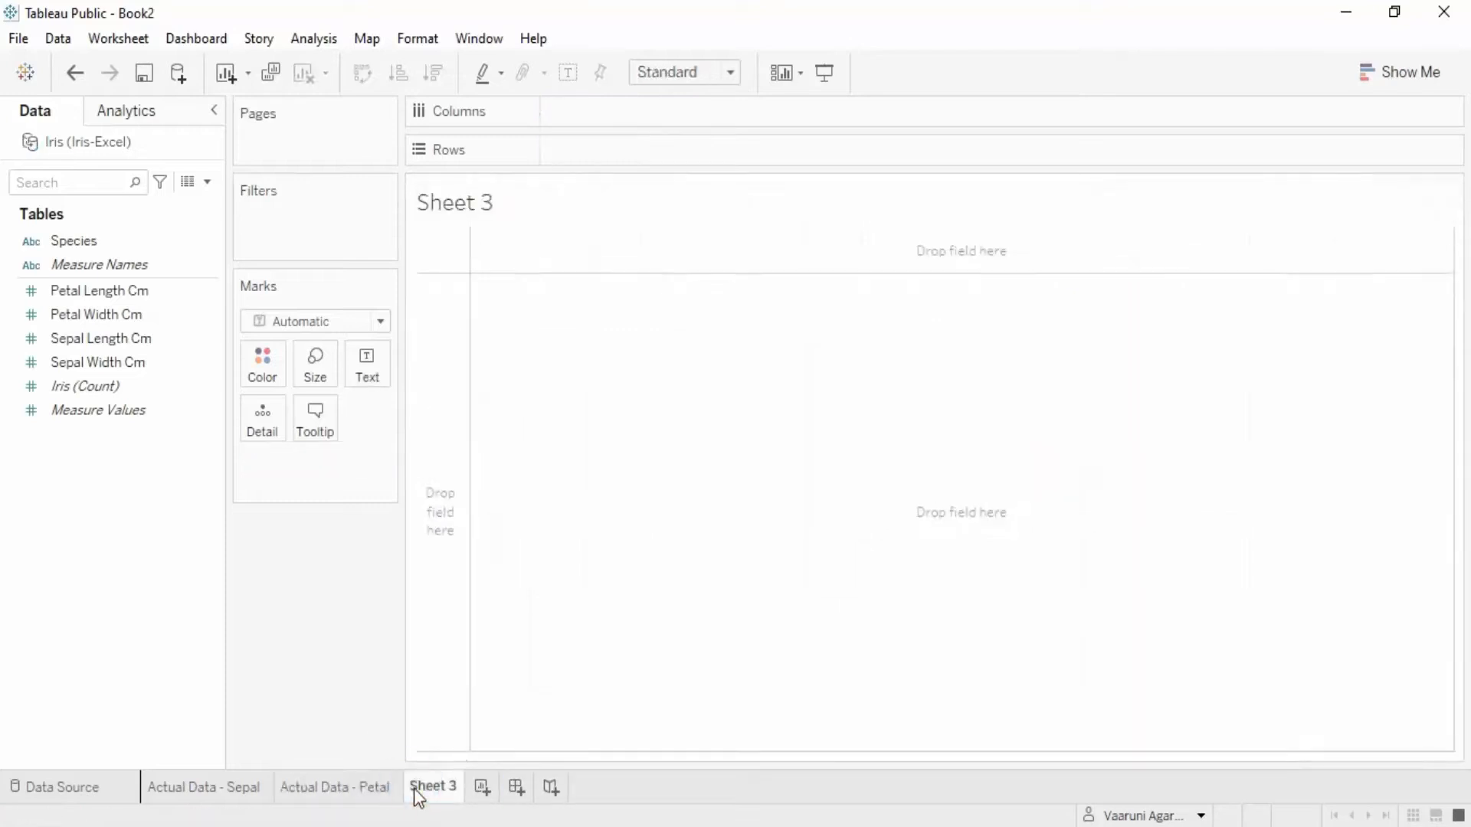
right_click(417, 793)
left_click(525, 540)
type("ML Algo")
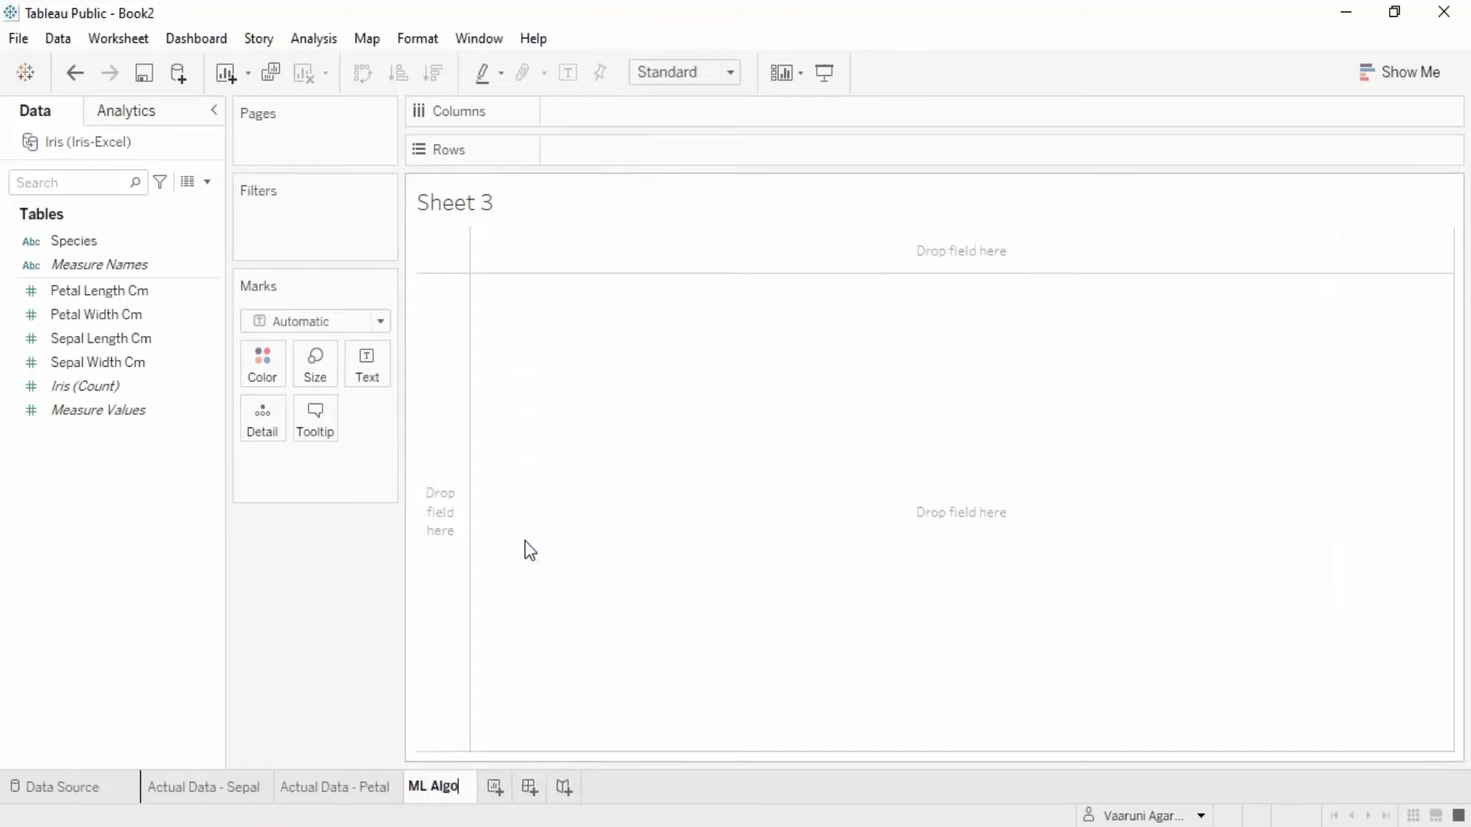
key("Return")
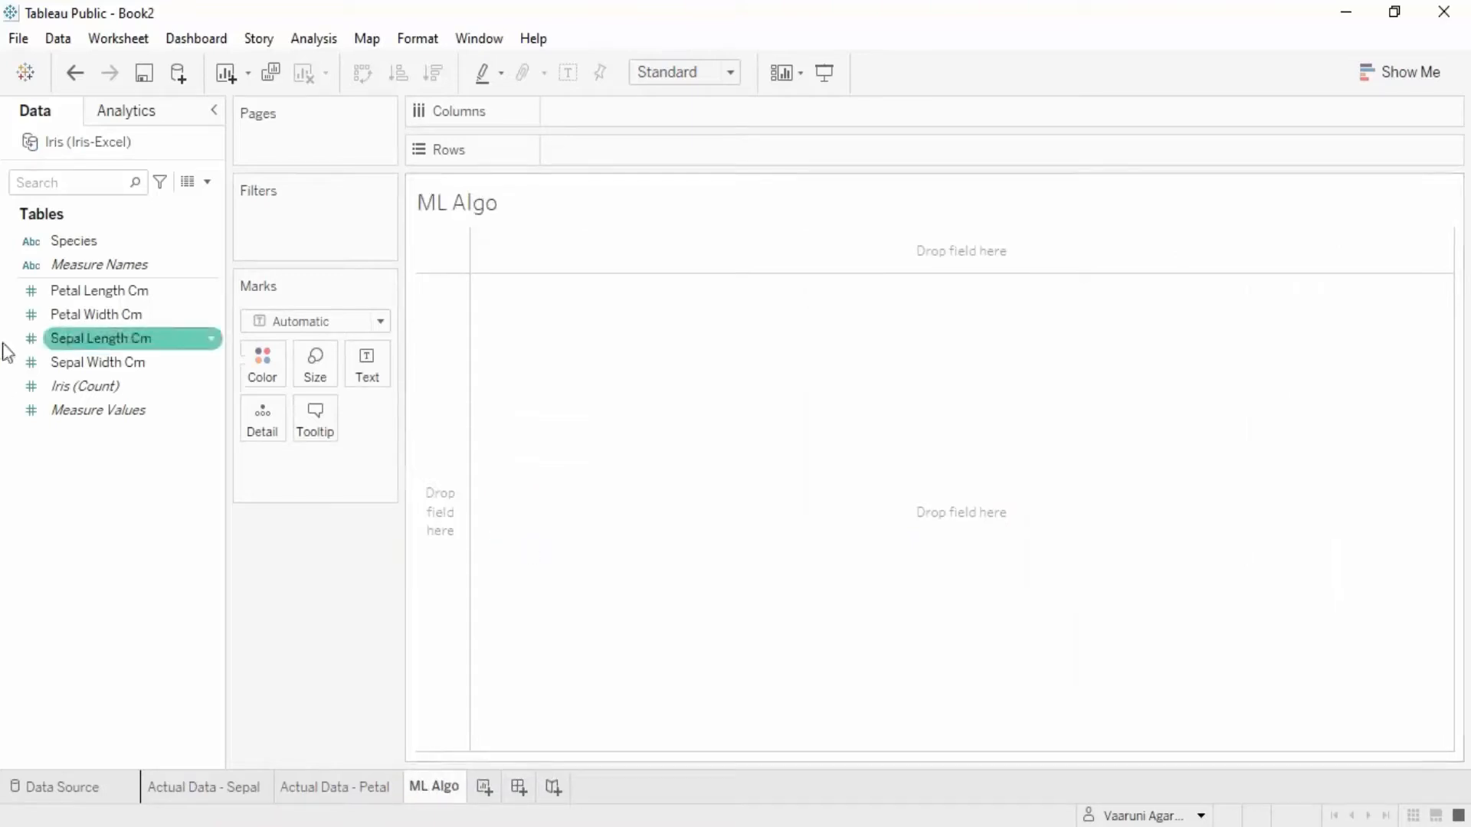
- Plot Petal Length Cm on Columns against Petal Width Cm on Rows in ML Algo, with aggregation of the measures turned off
left_click_drag(115, 291, 623, 110)
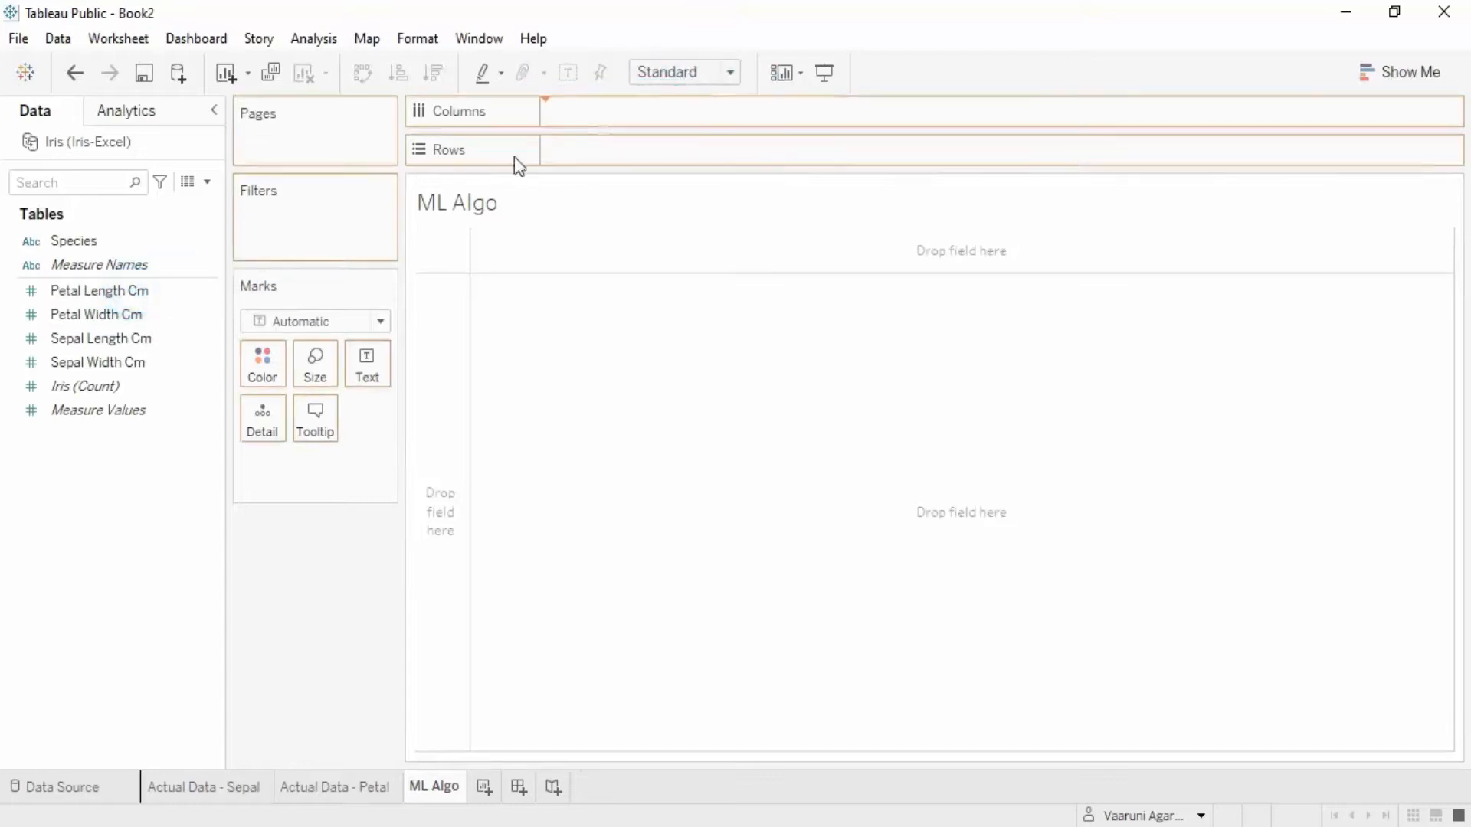
left_click_drag(135, 308, 633, 141)
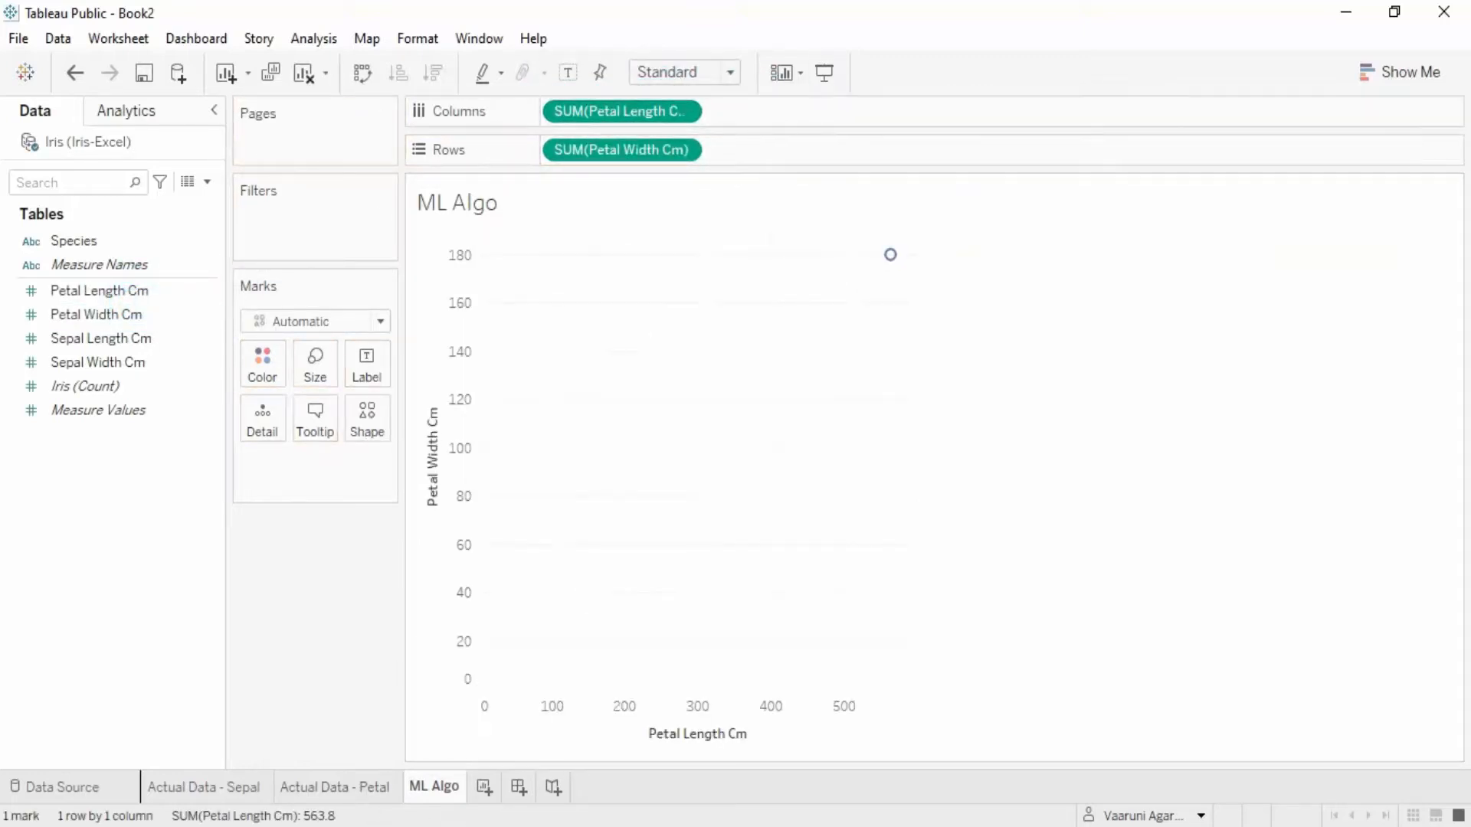
left_click(349, 778)
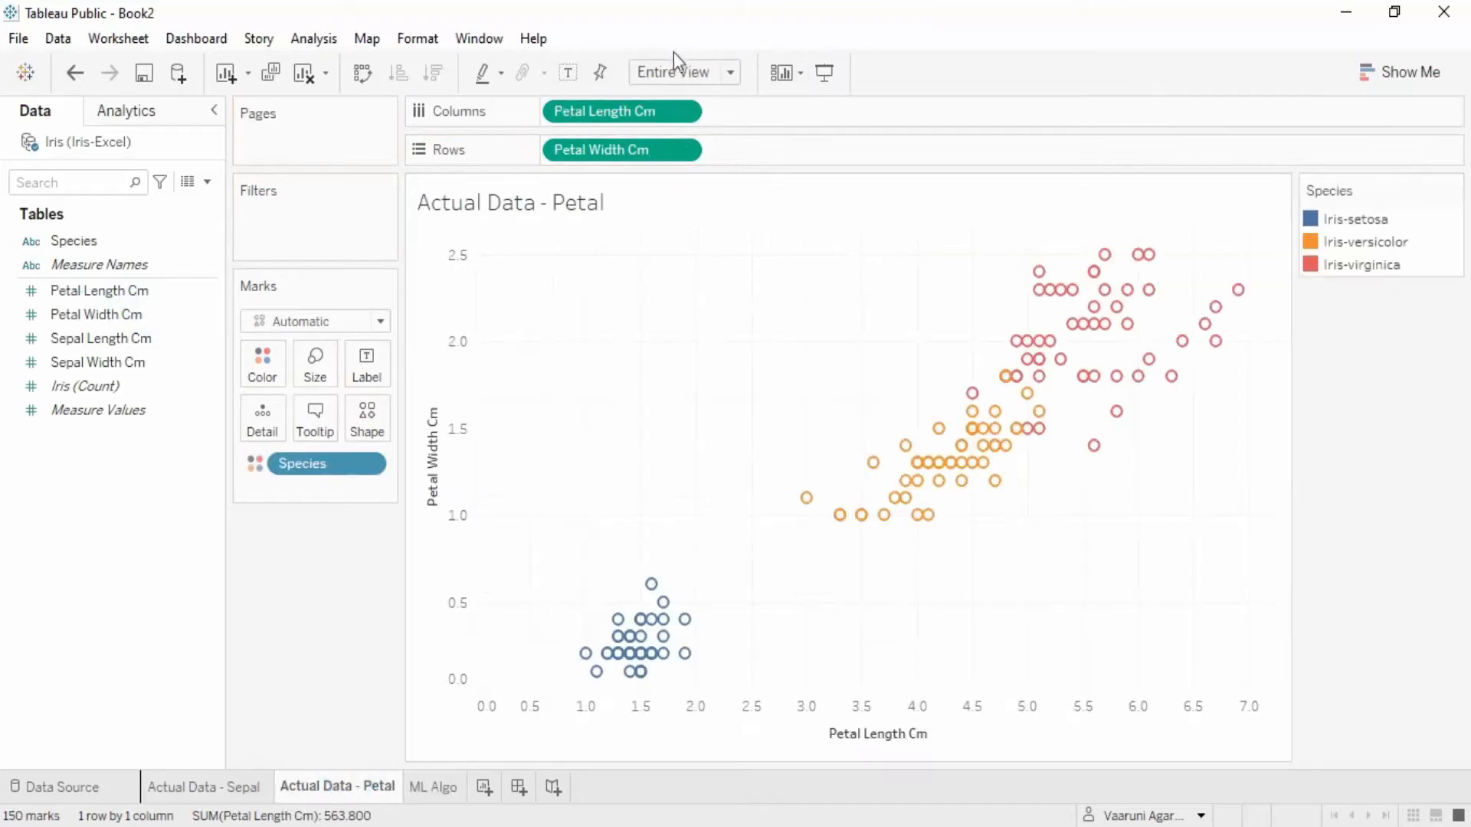
left_click(443, 787)
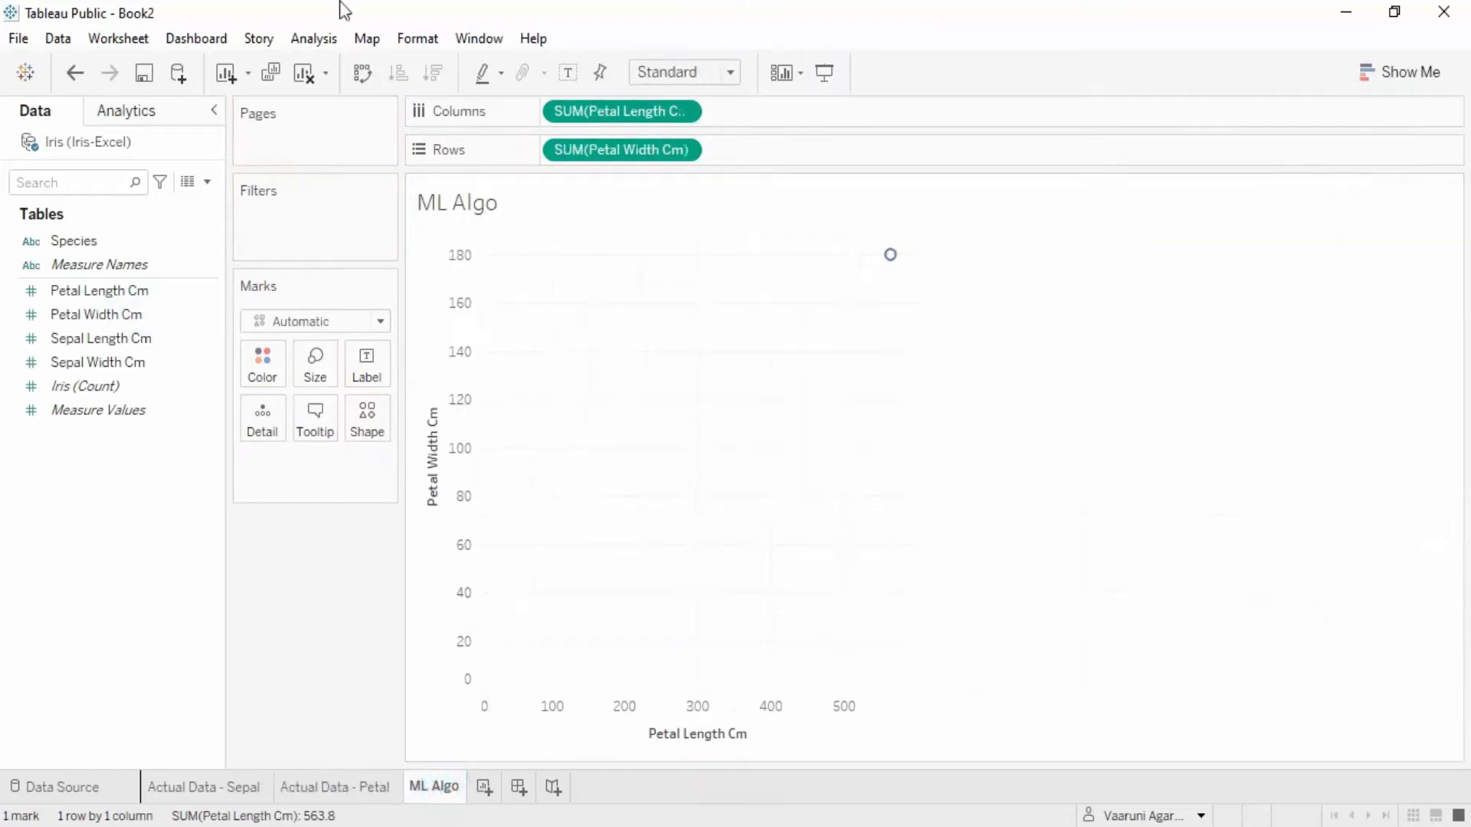
left_click(318, 40)
left_click(342, 99)
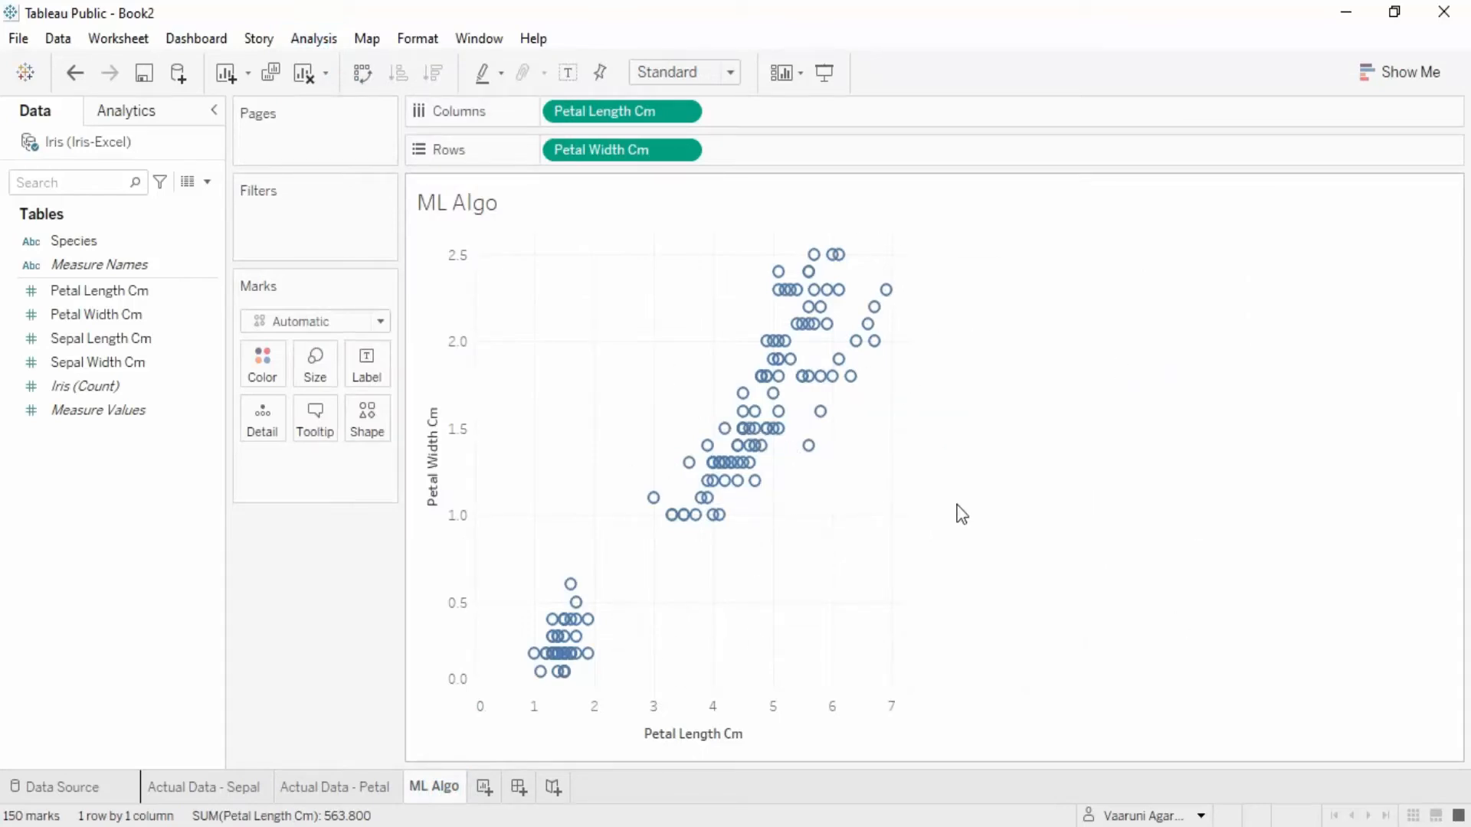
- Cluster the marks by Petal Length Cm and Petal Width Cm with the automatic number of clusters, and fit the chart to Entire View
left_click(127, 111)
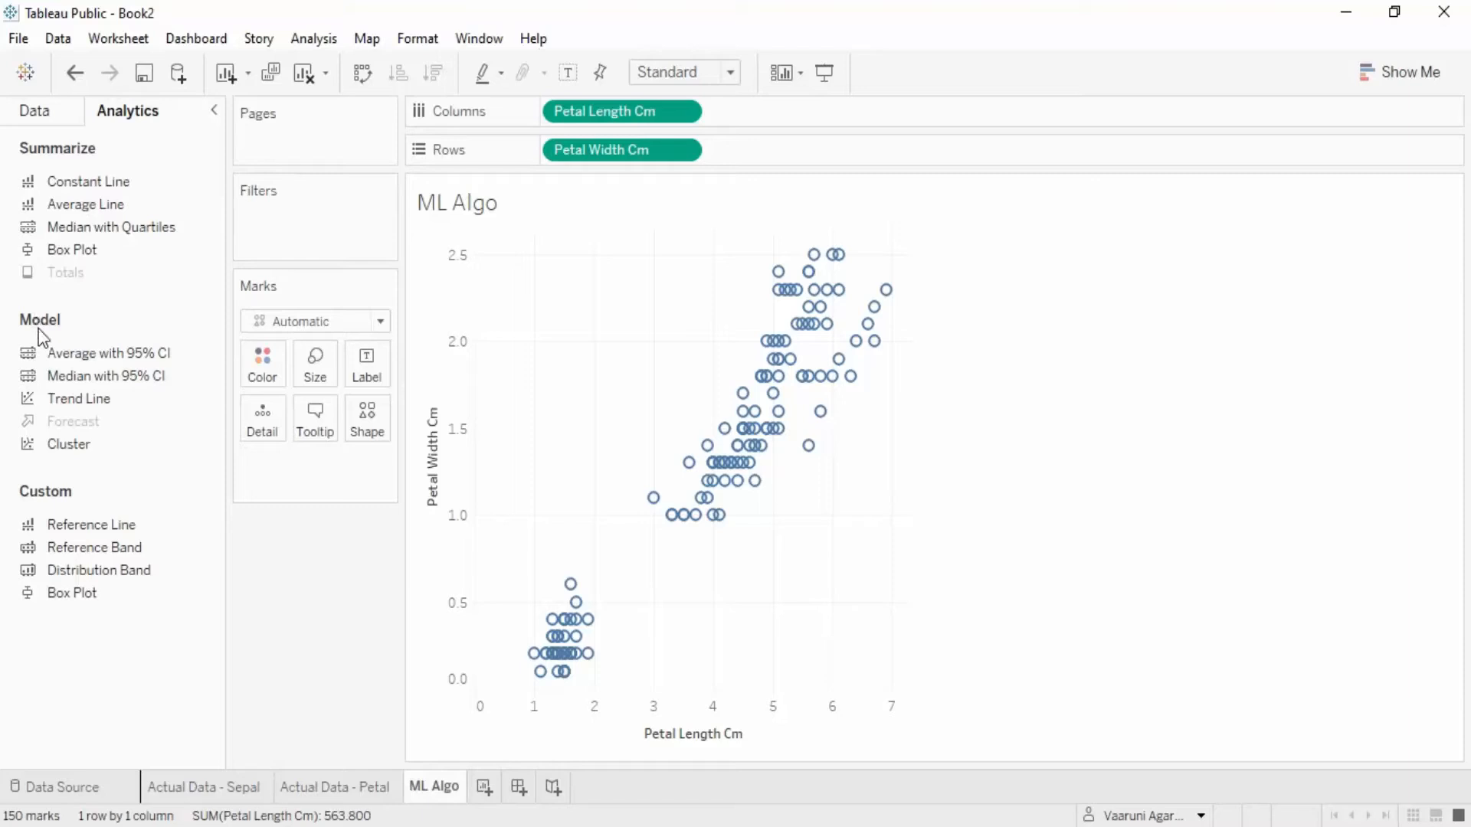
double_click(79, 448)
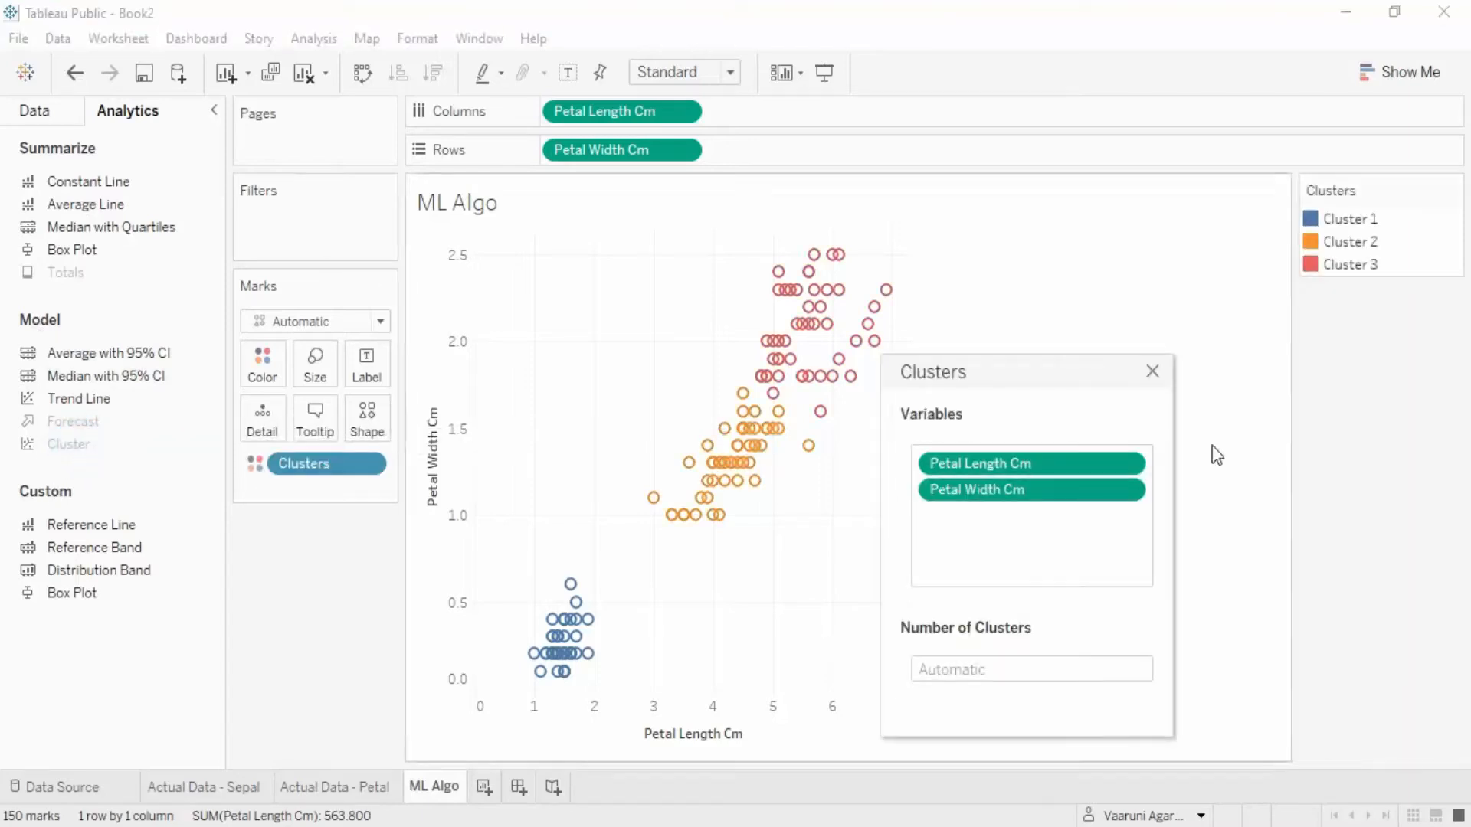
left_click_drag(1013, 371, 1094, 223)
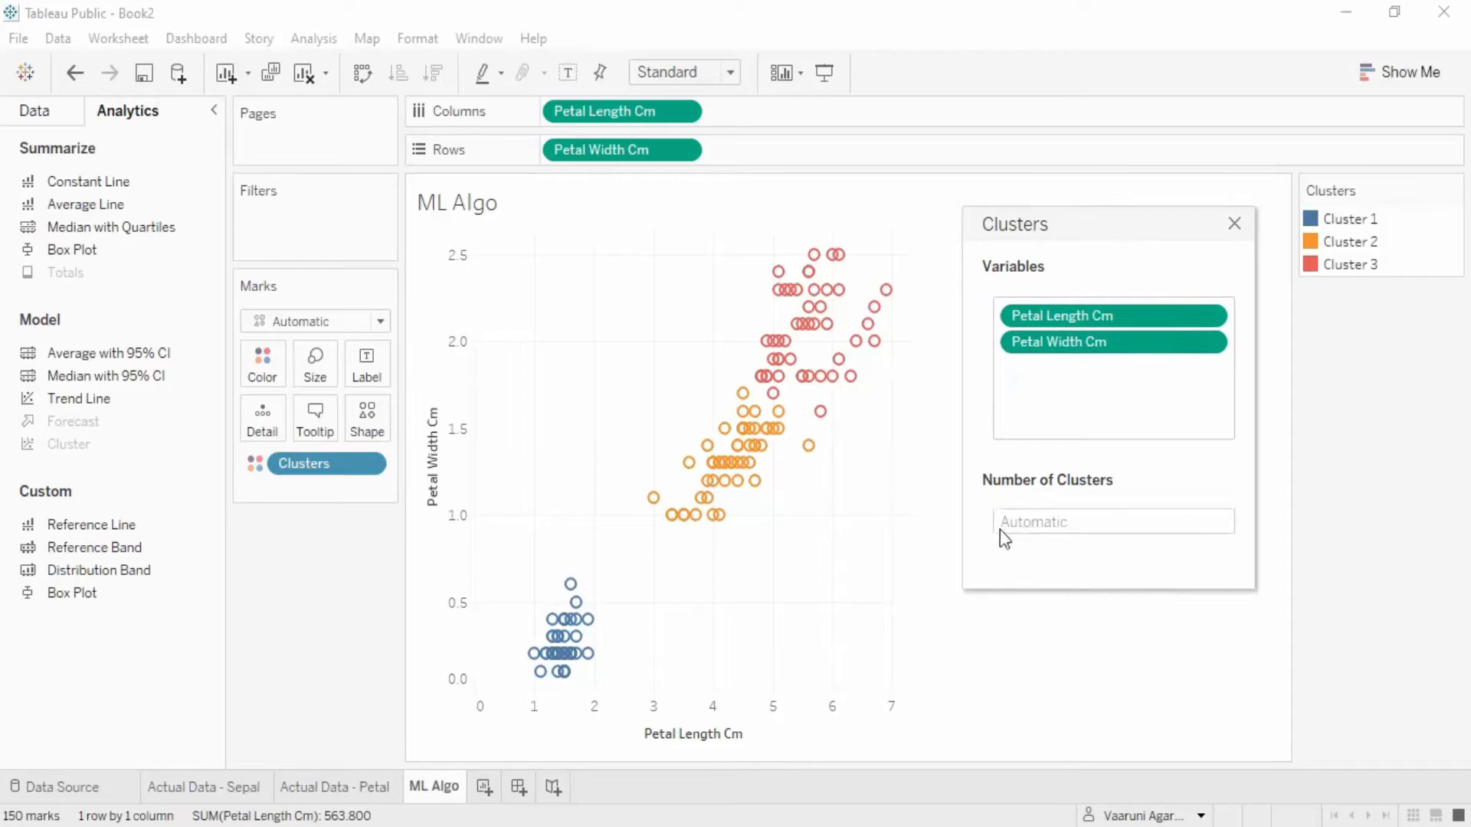
left_click(1234, 223)
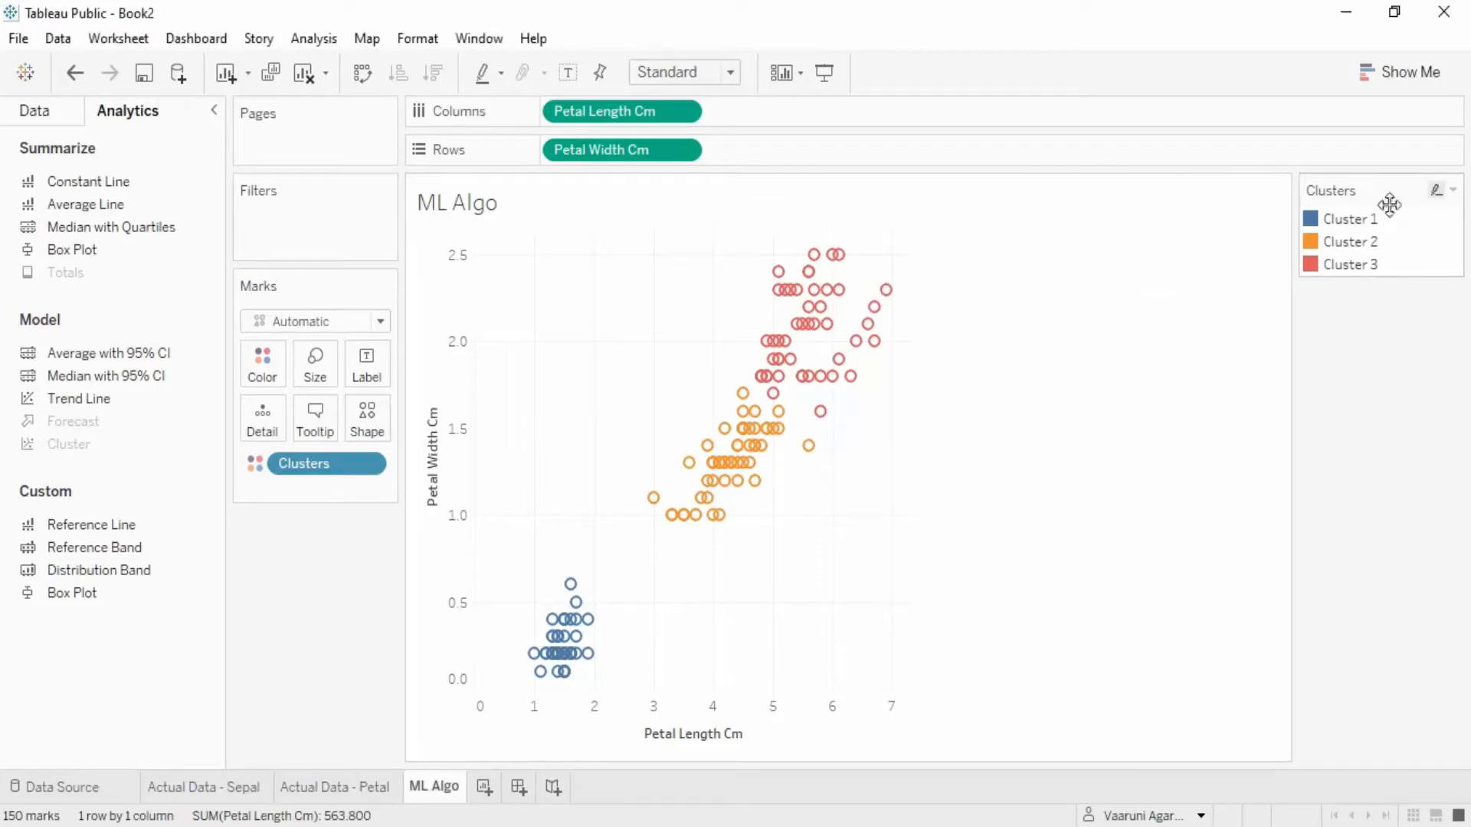
left_click(730, 71)
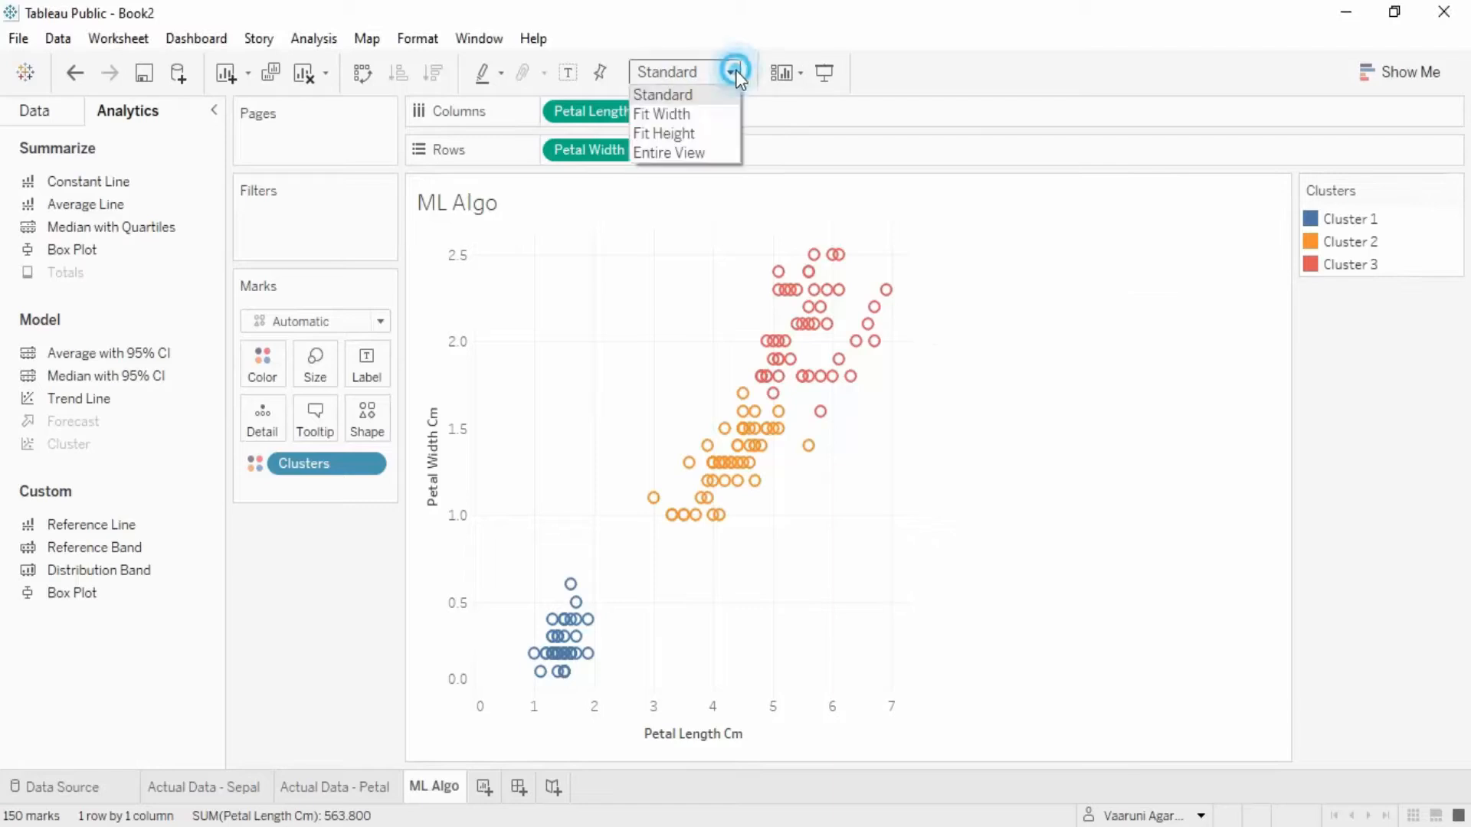
left_click(703, 146)
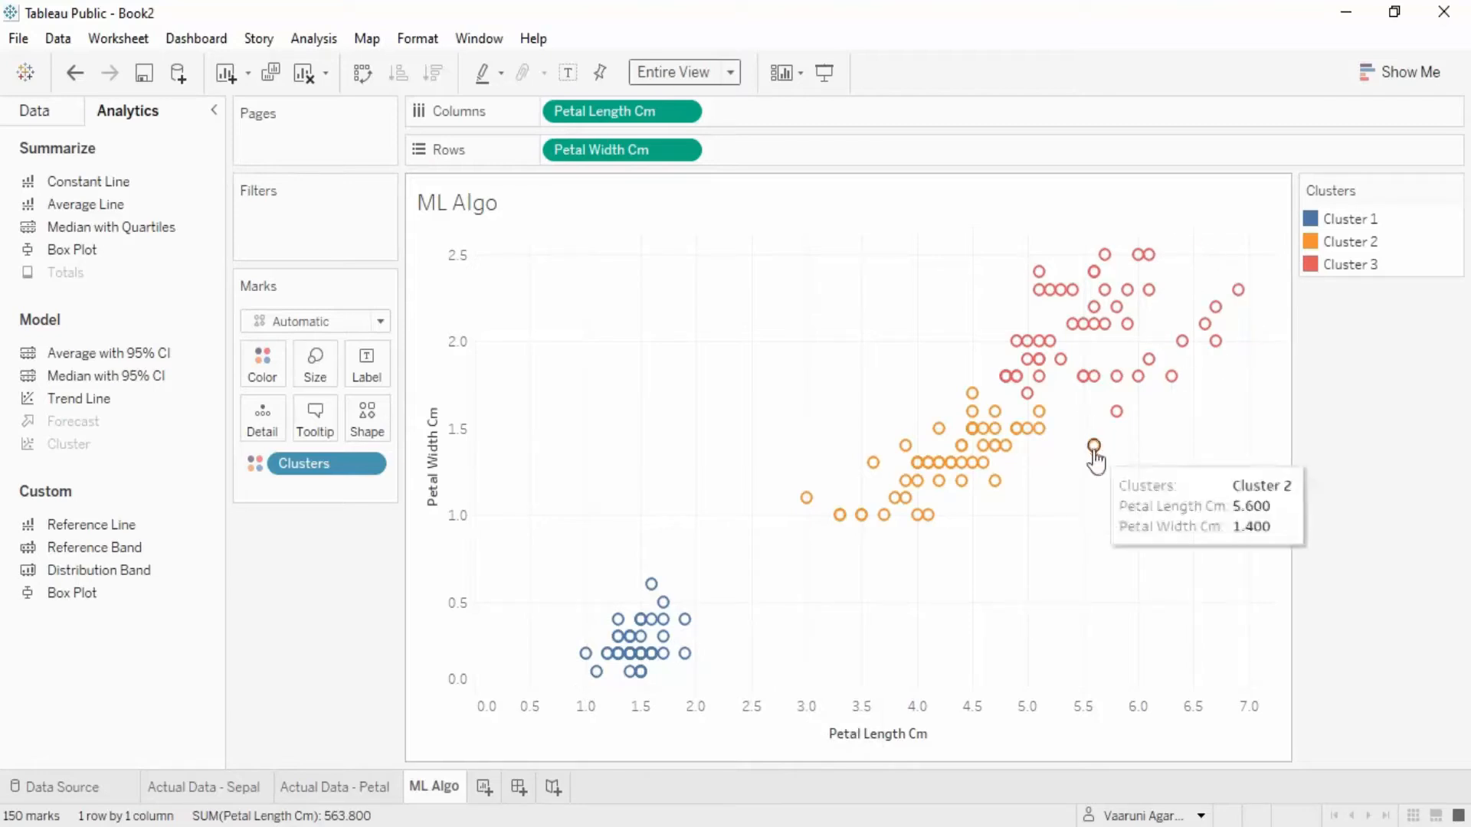
- Compare the clusters on ML Algo with the species on Actual Data - Petal, including the point at petal length 5.6 and width 1.4
left_click(325, 788)
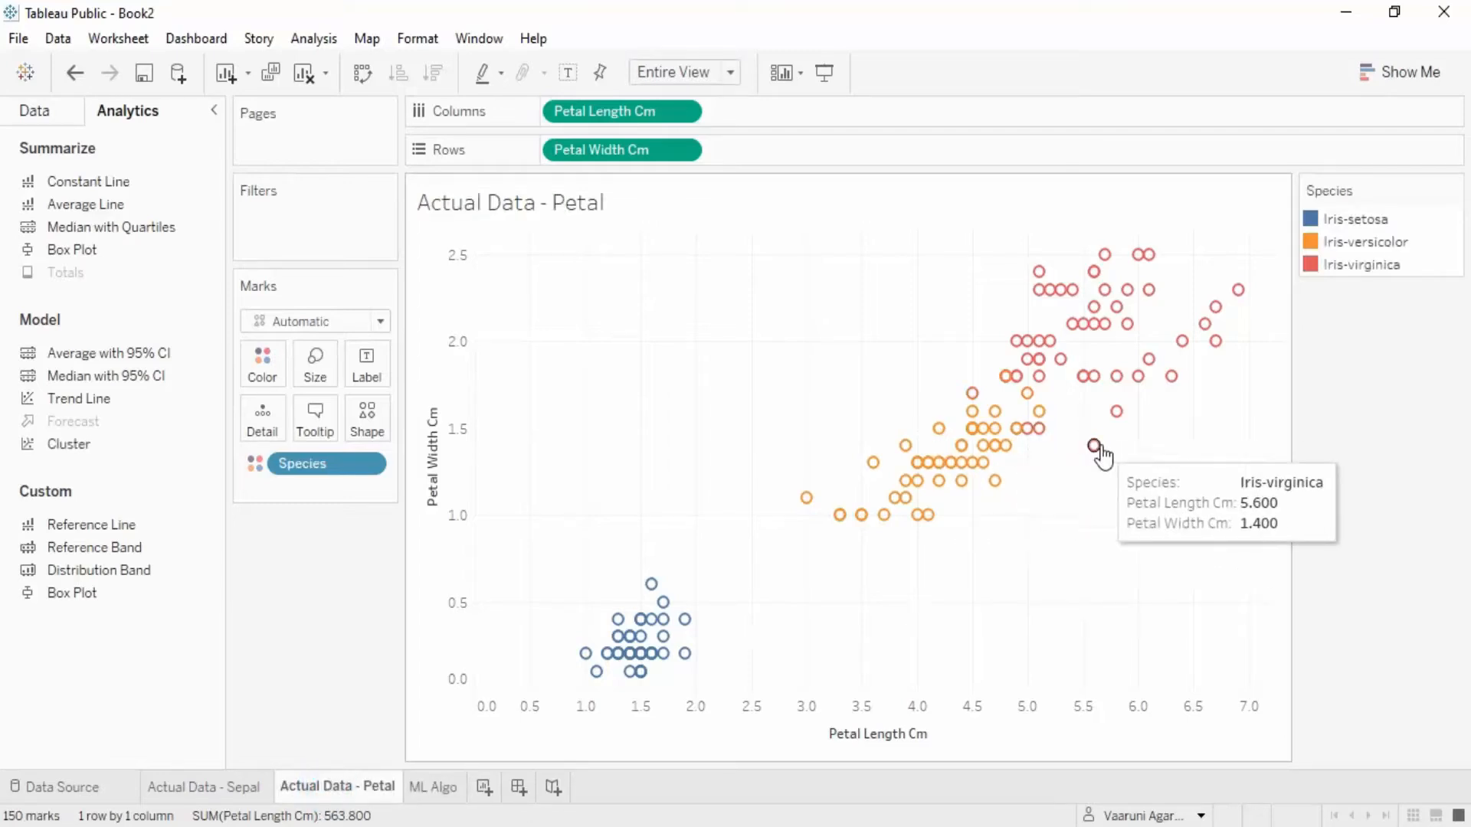
left_click(435, 787)
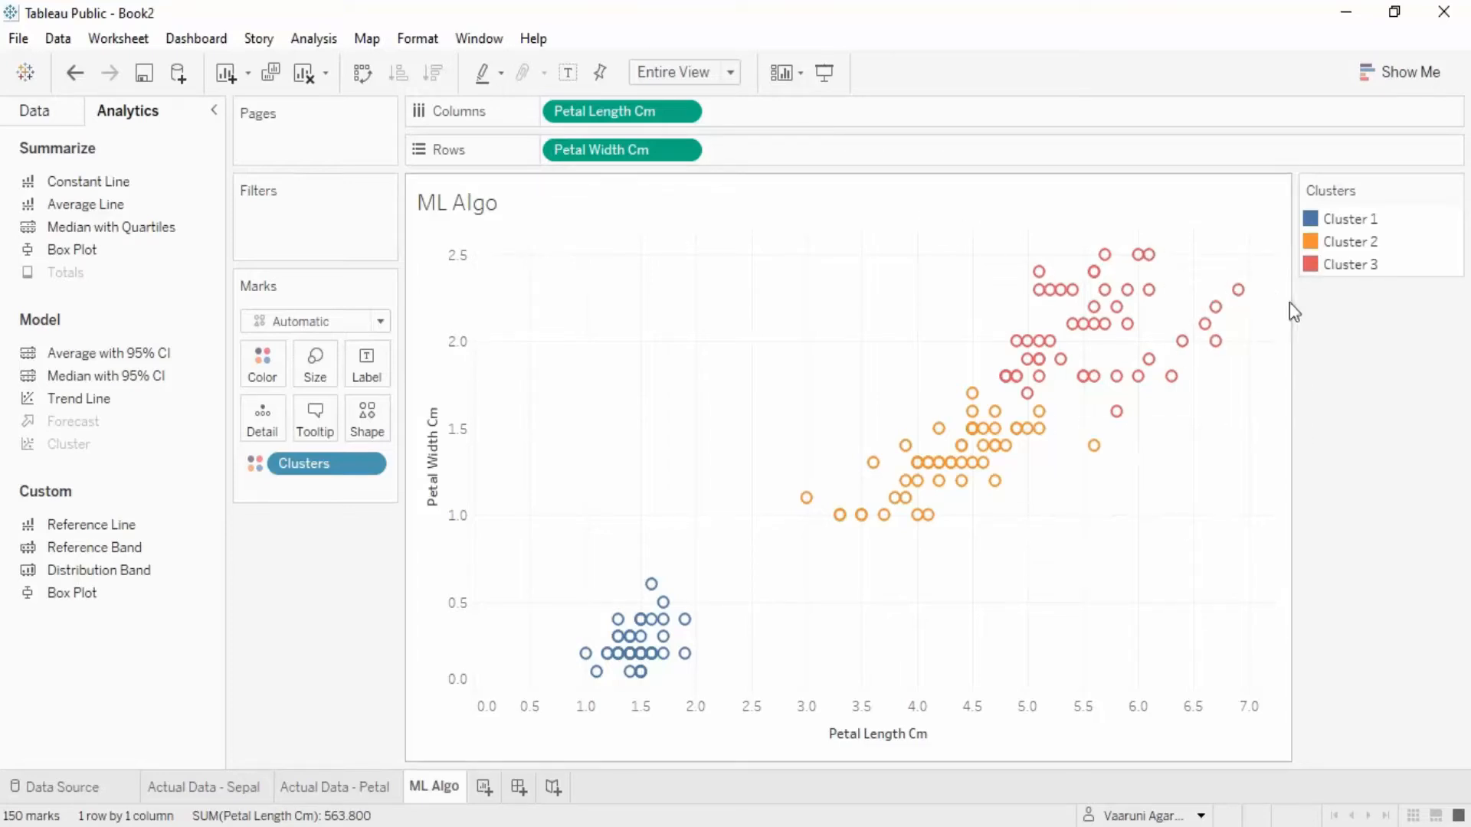
left_click(40, 109)
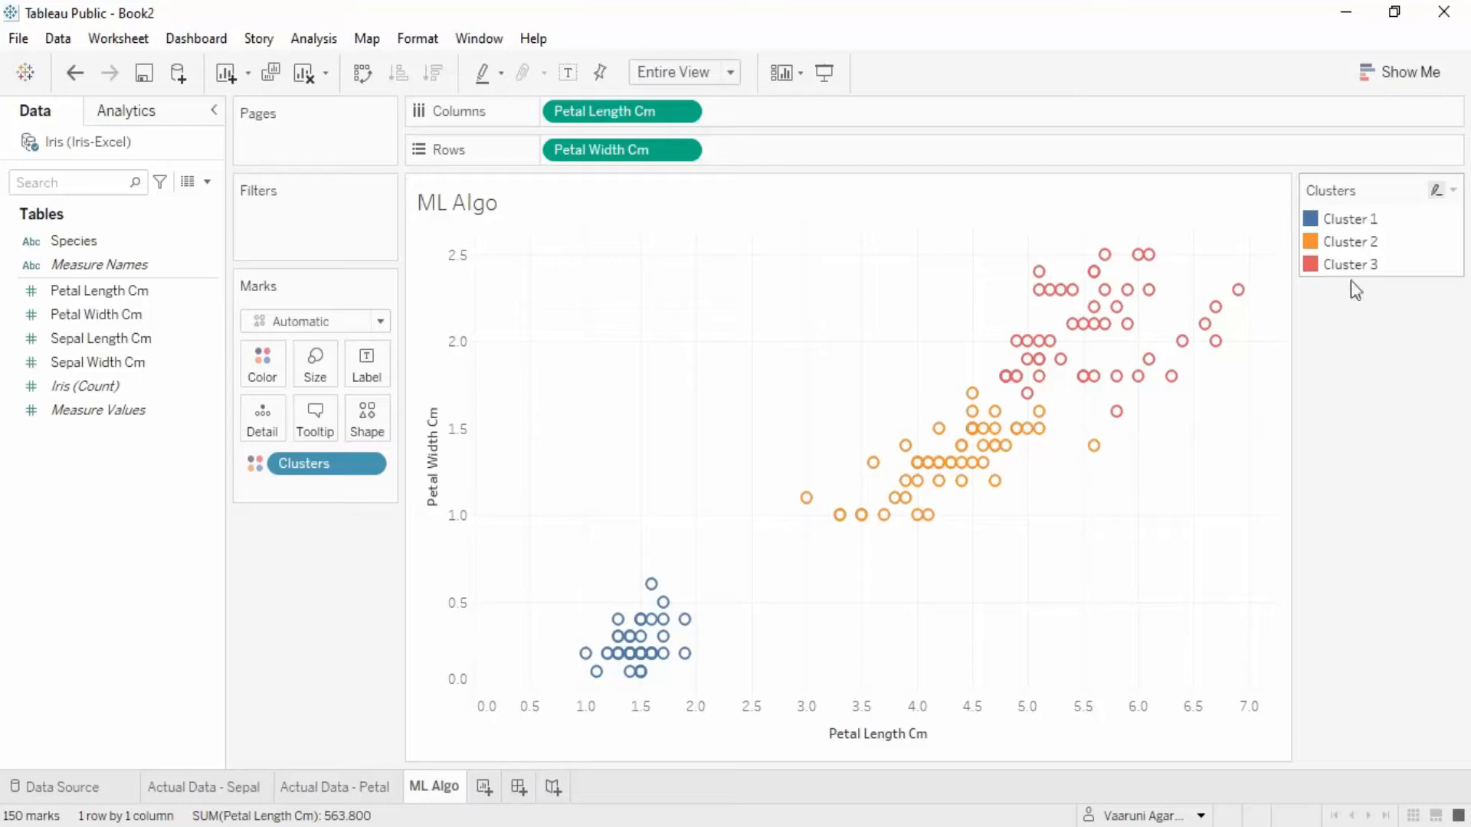
left_click(338, 796)
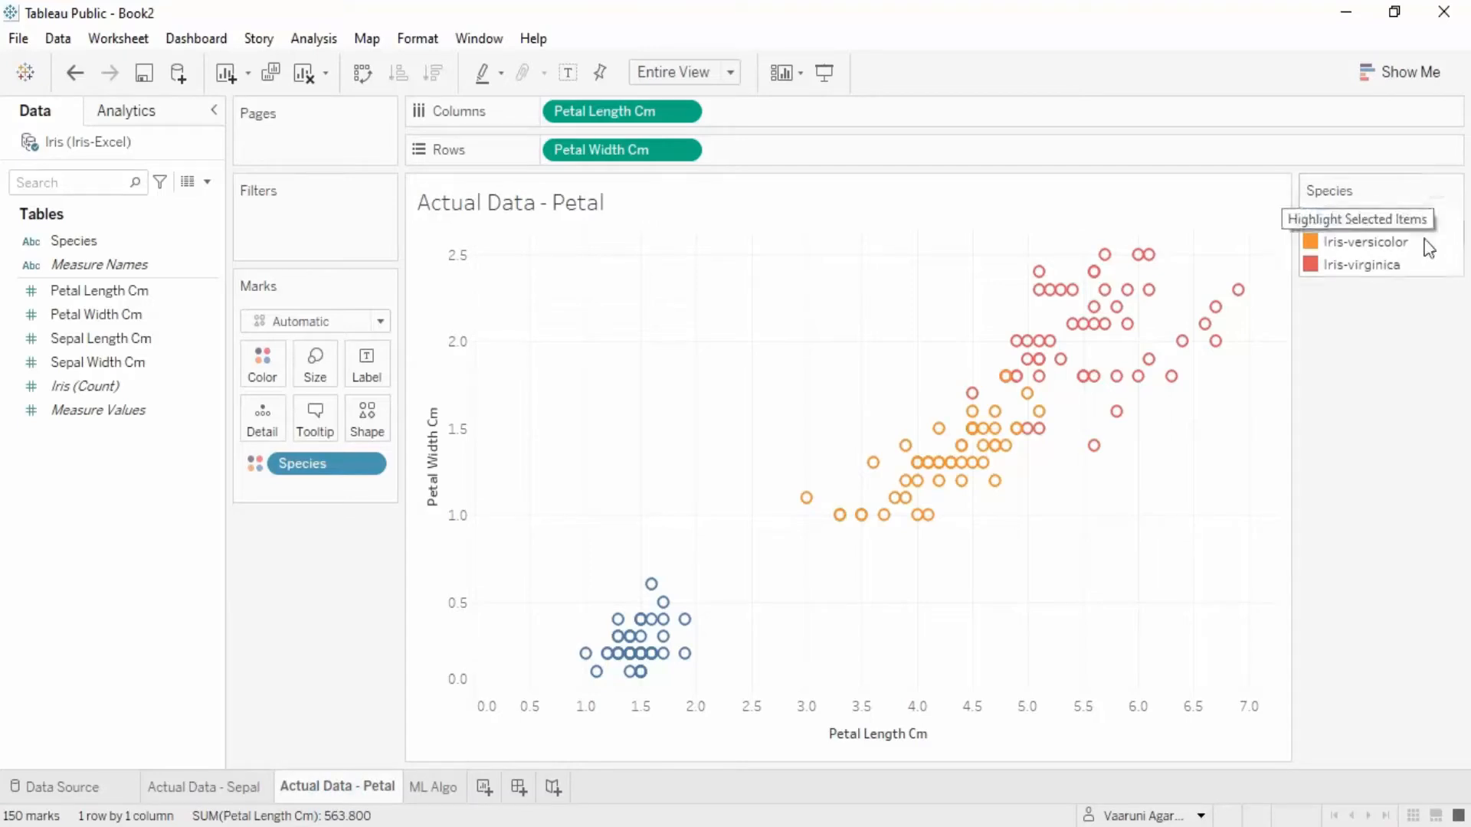
left_click(429, 793)
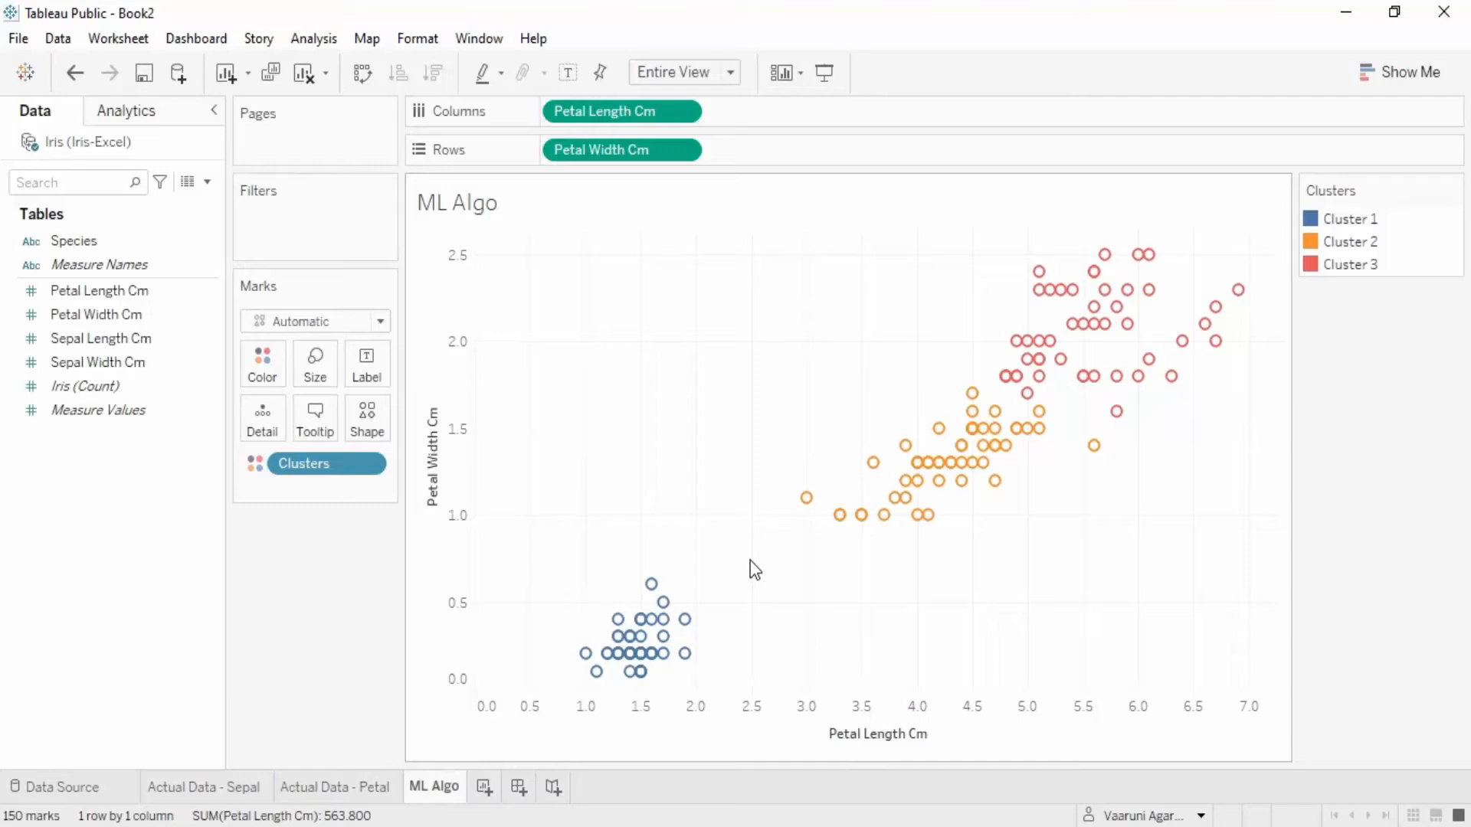
- Save the clusters as a data field named Clusters - K Means, and remove the original Clusters colouring from the ML Algo chart
left_click_drag(301, 468, 91, 232)
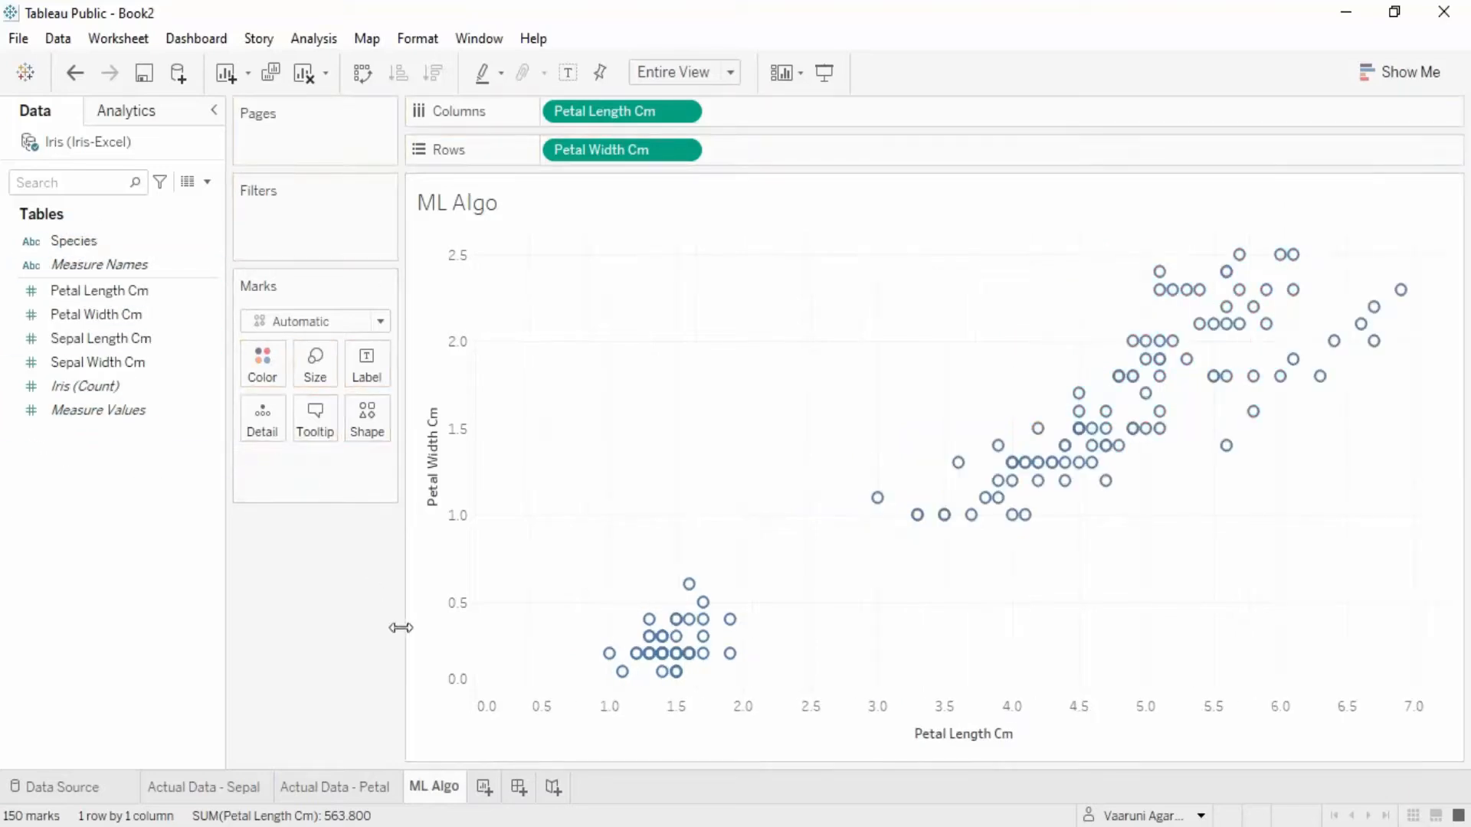
key("ctrl+z")
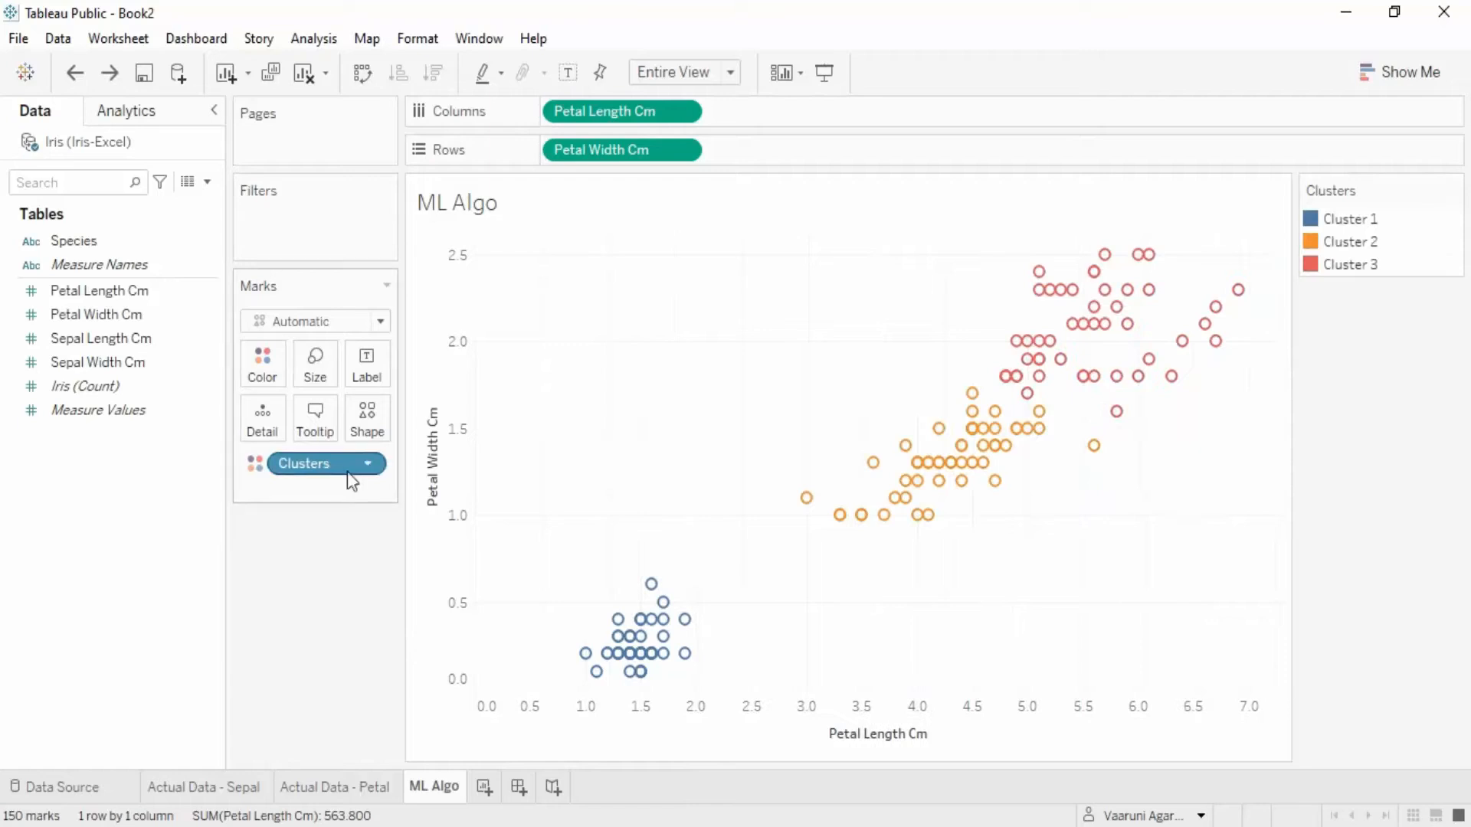
left_click_drag(341, 477, 100, 496)
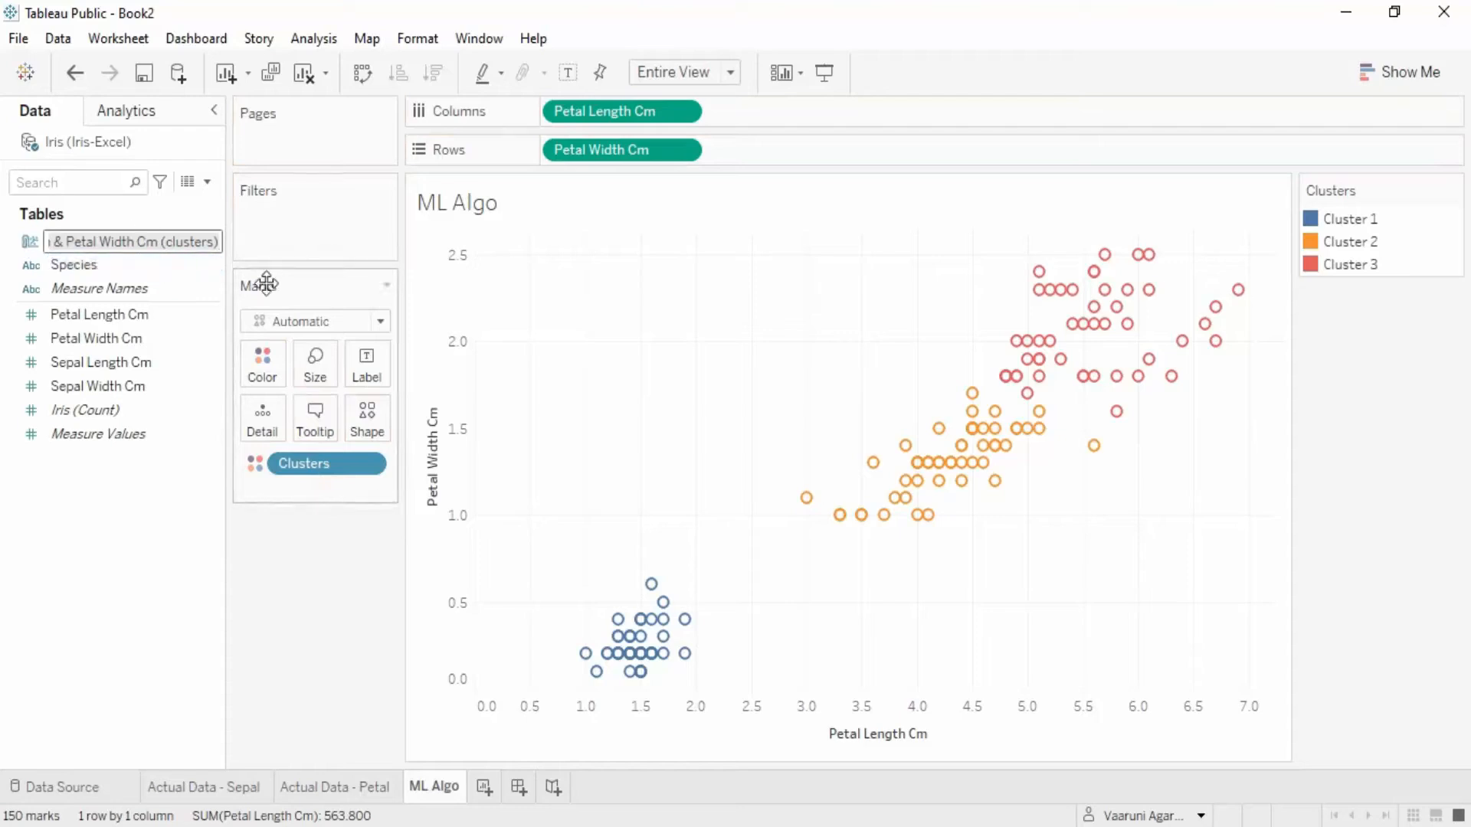
type("Cl")
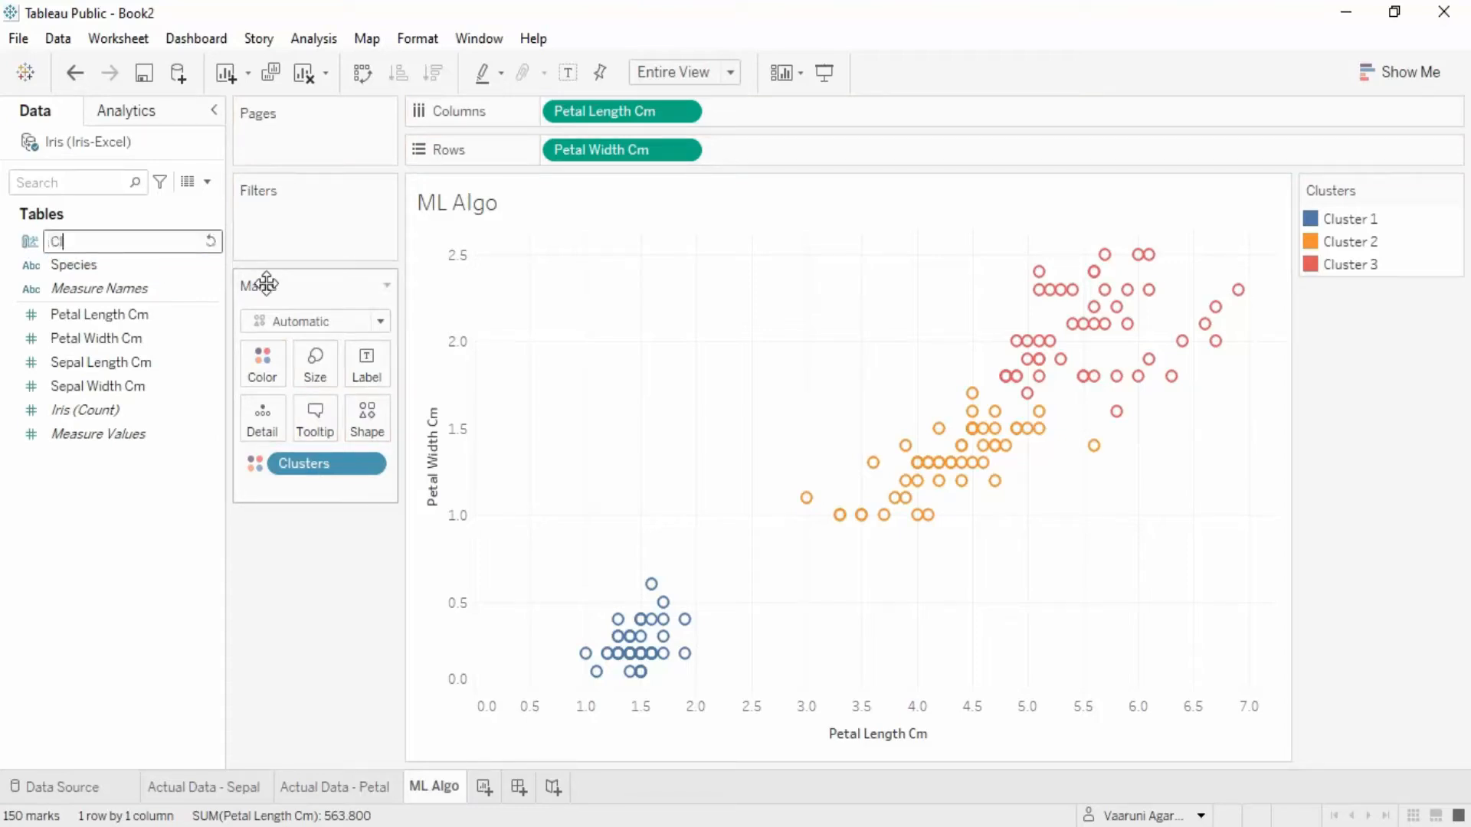
type("usters - K Means")
key("Return")
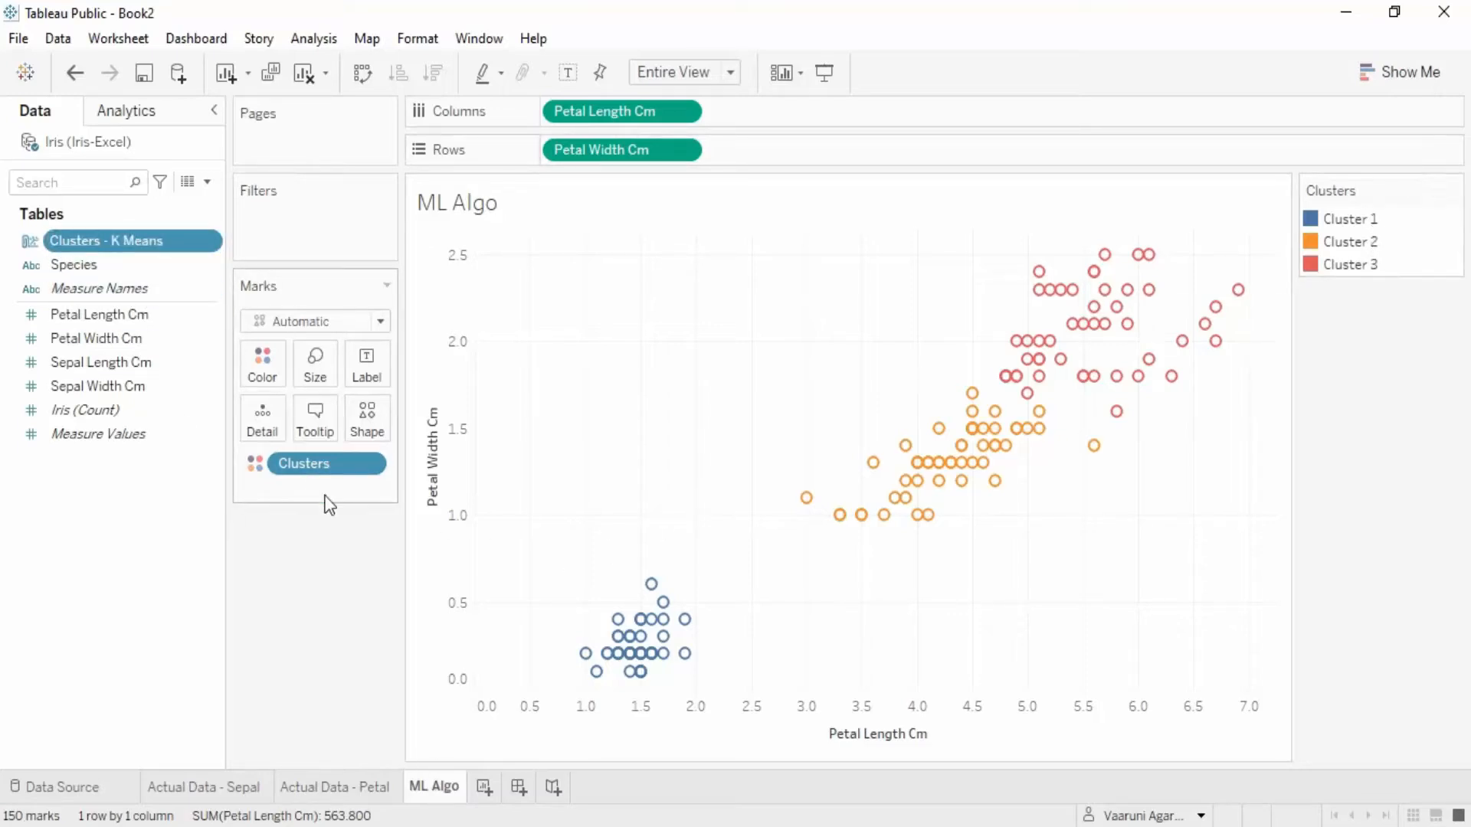
left_click_drag(327, 466, 452, 706)
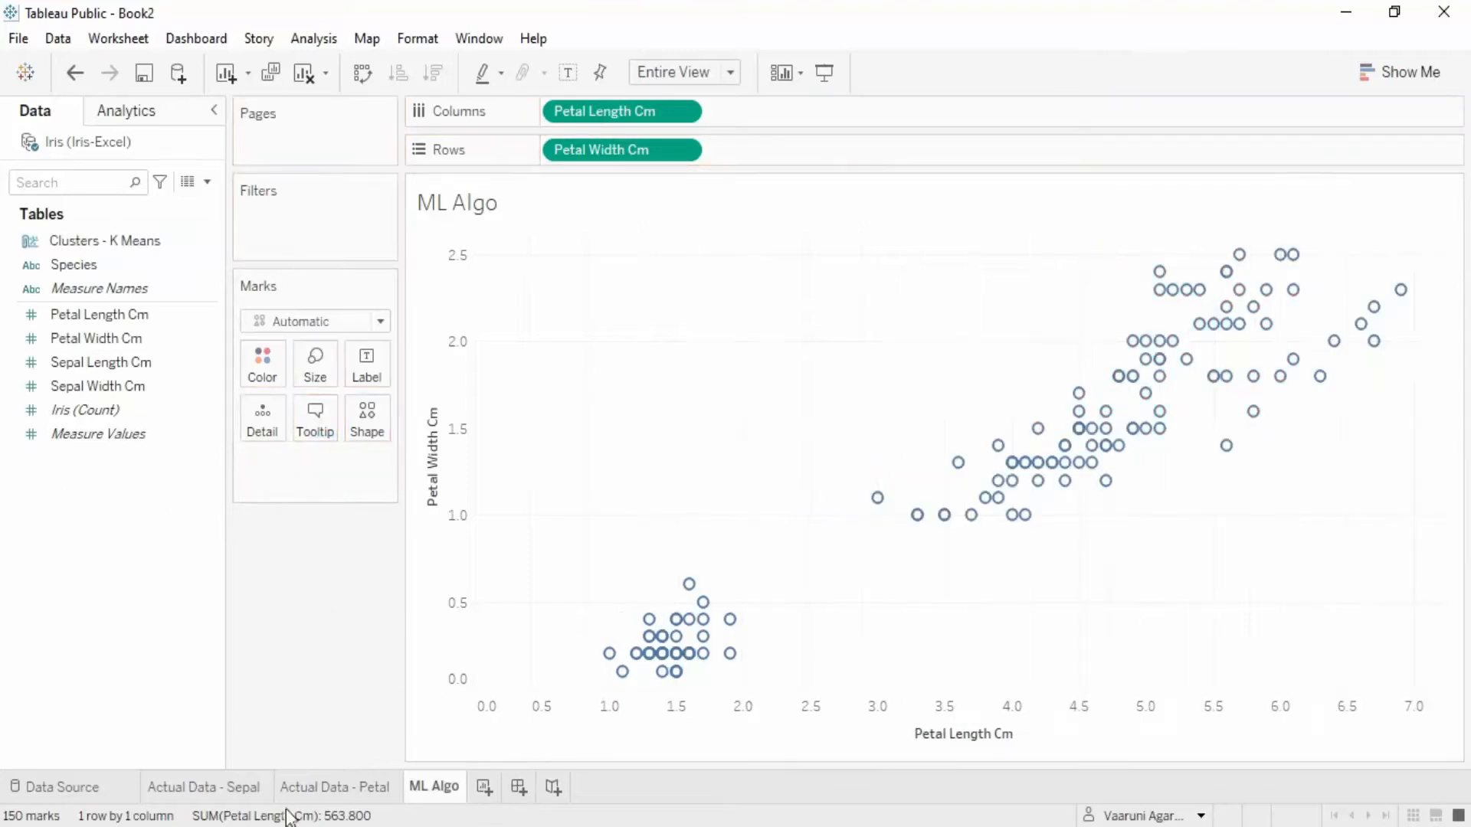
- From the Actual Data - Petal worksheet, edit the Clusters - K Means group and rename Cluster 1 as Iris-setosa
left_click(310, 786)
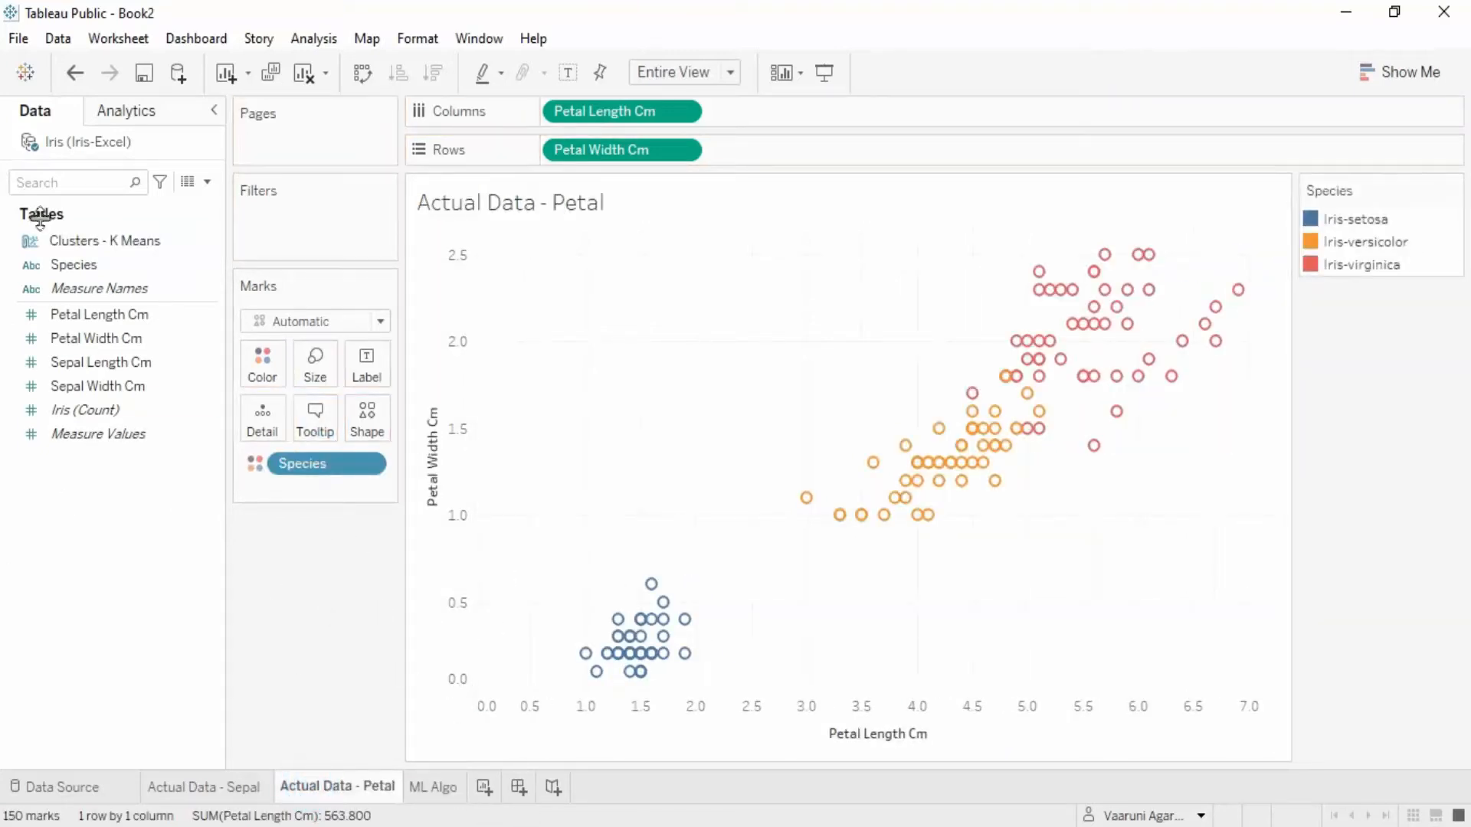
right_click(71, 246)
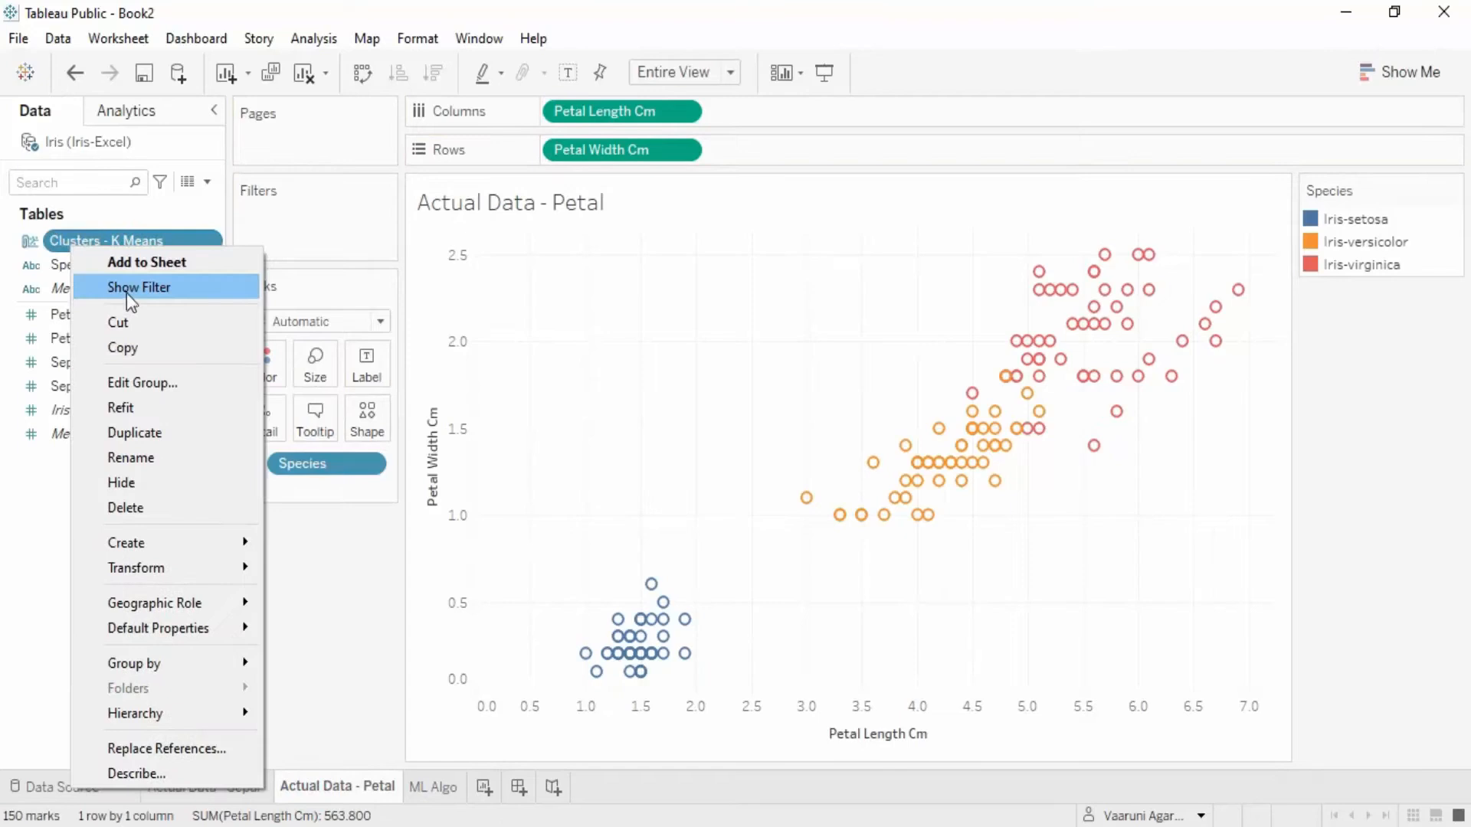
left_click(140, 384)
left_click(614, 284)
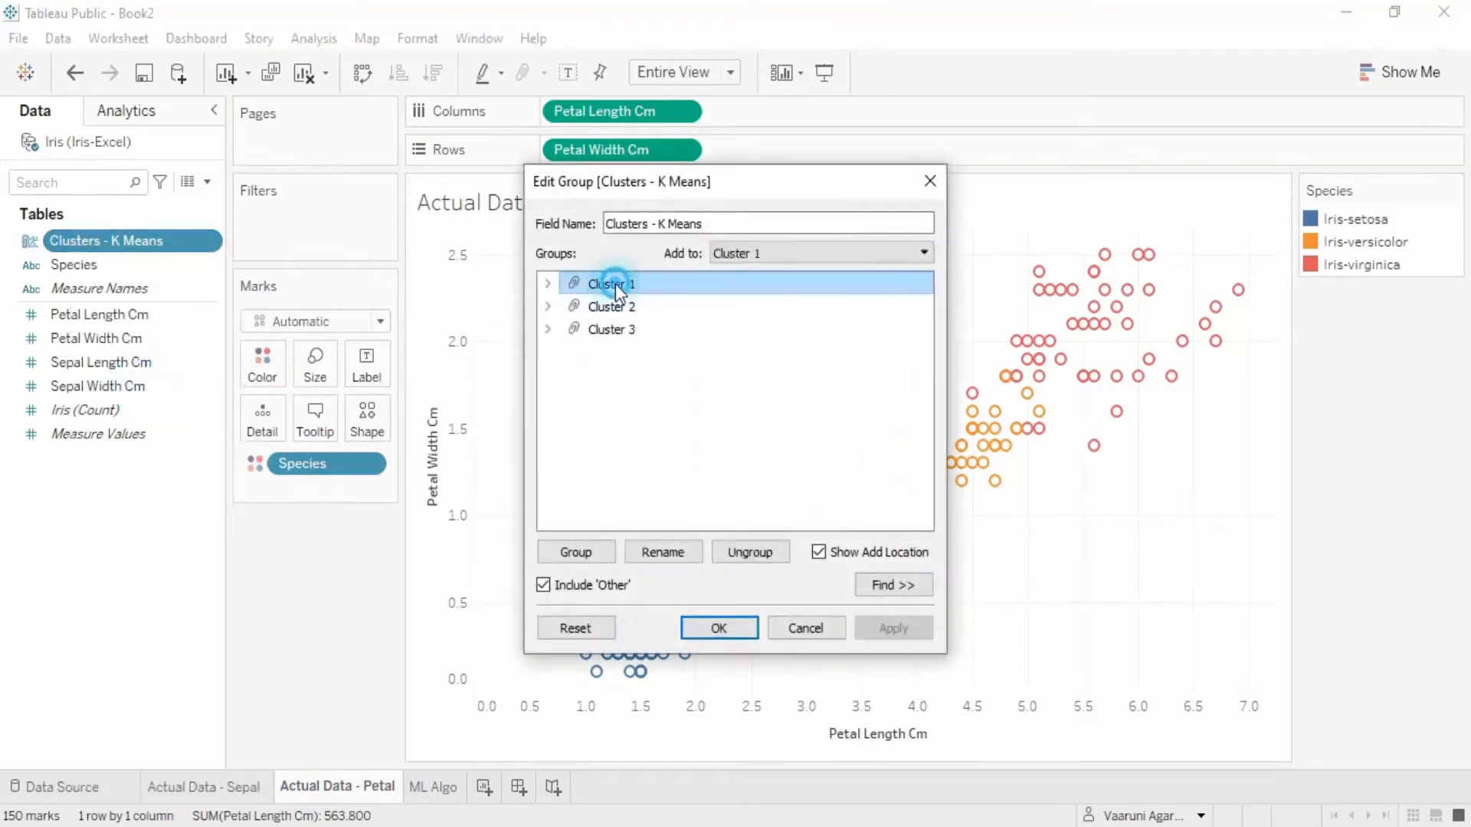
left_click(674, 550)
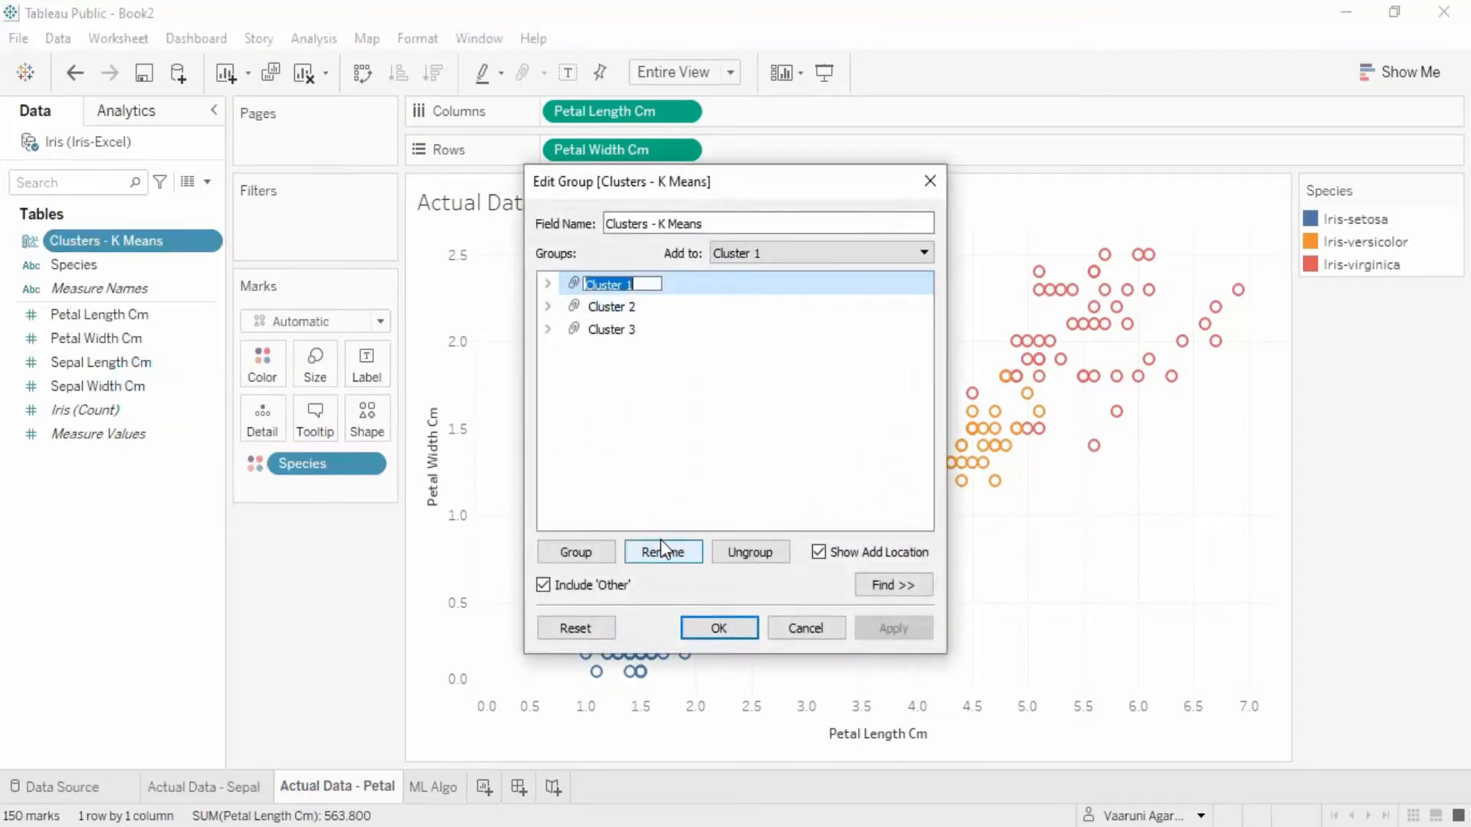
type("Iris-setosa")
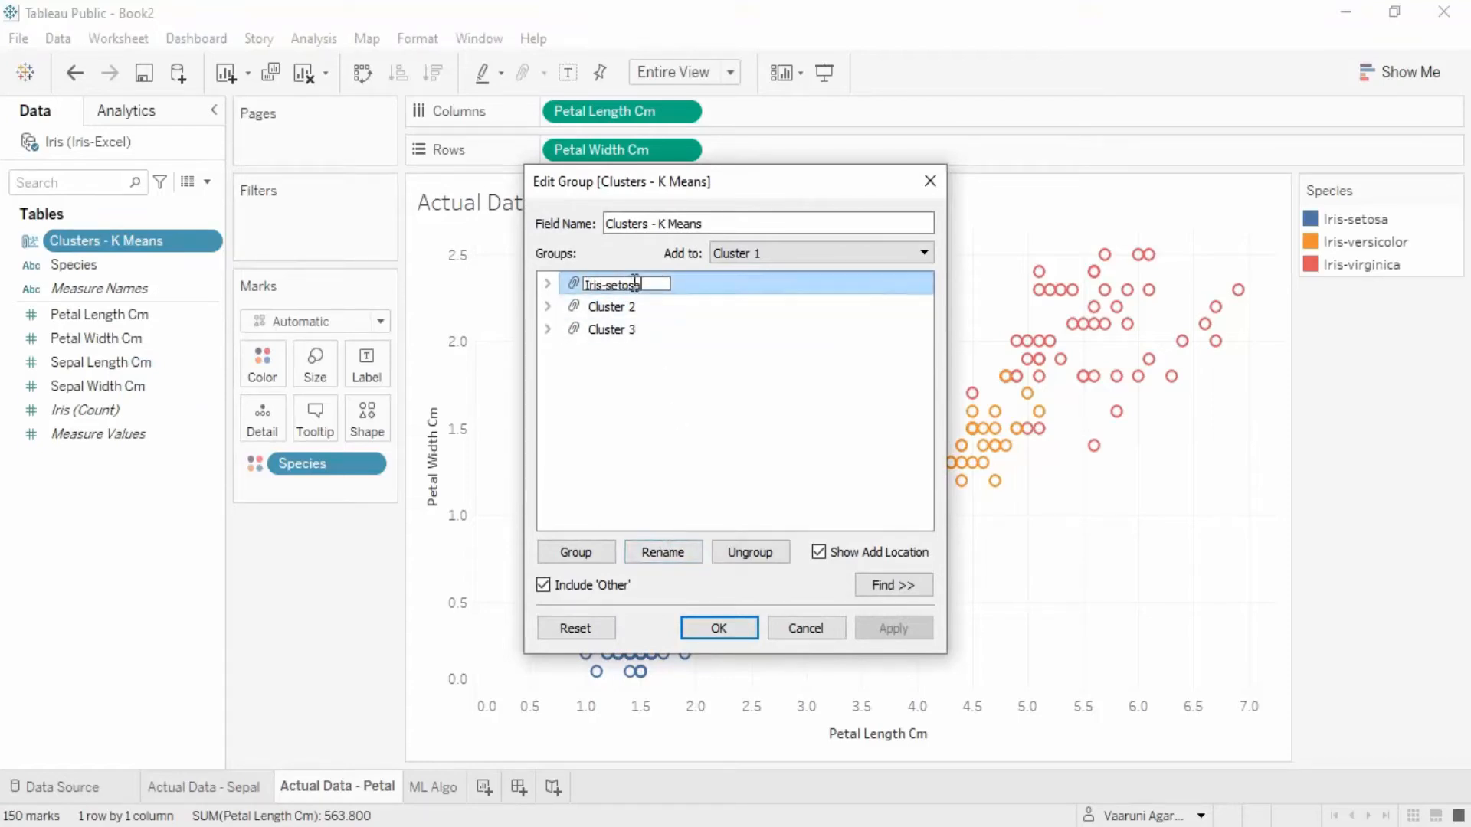
- Rename Cluster 2 as Iris-versicolor in the Clusters - K Means group
left_click(637, 305)
left_click(663, 536)
type("Iris")
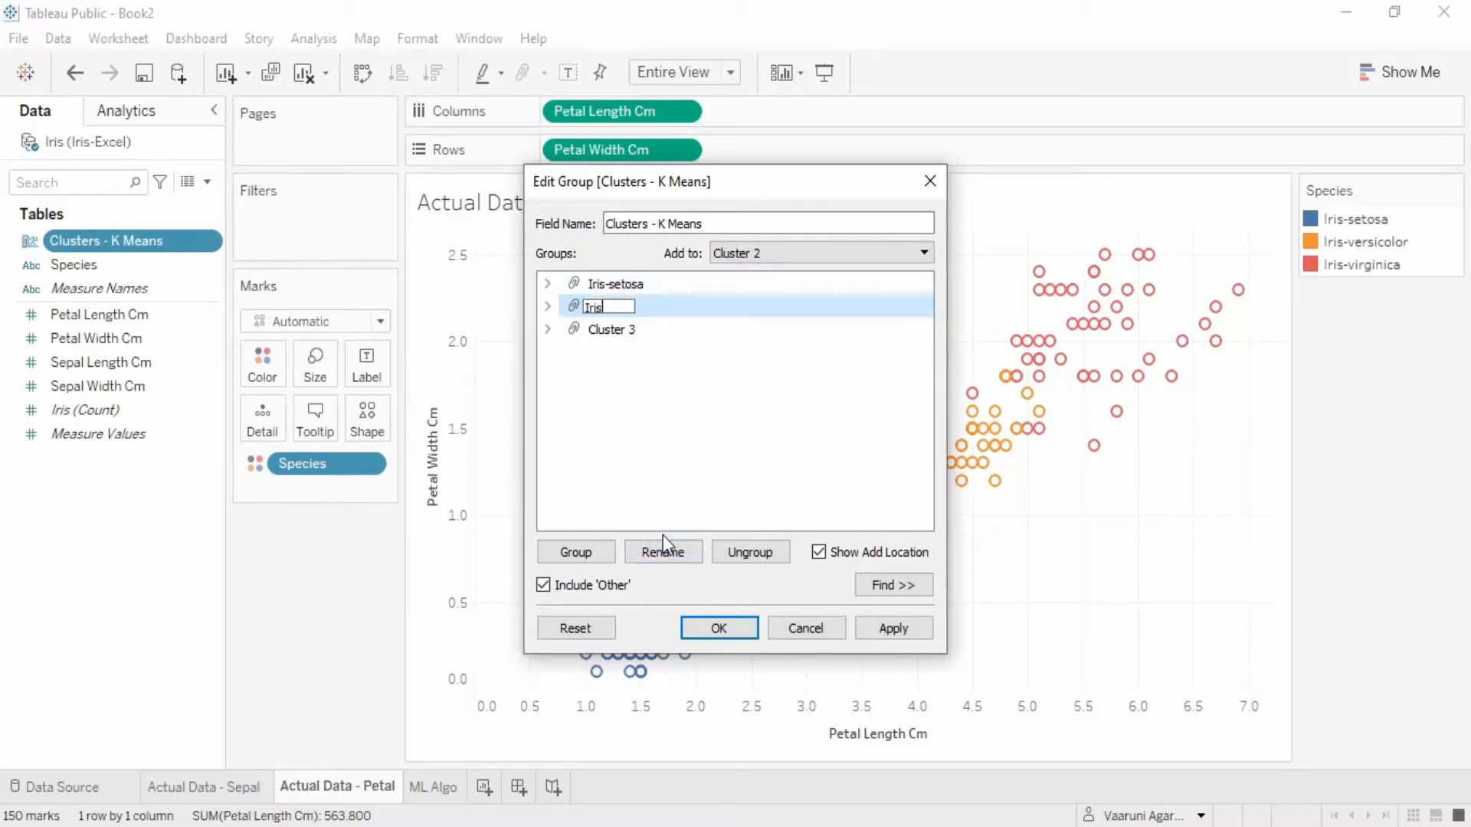
type("-versicolor")
- Rename Cluster 3 as Iris-virginica and apply the changes to the Clusters - K Means group
left_click(614, 331)
left_click(677, 551)
type("Iris-")
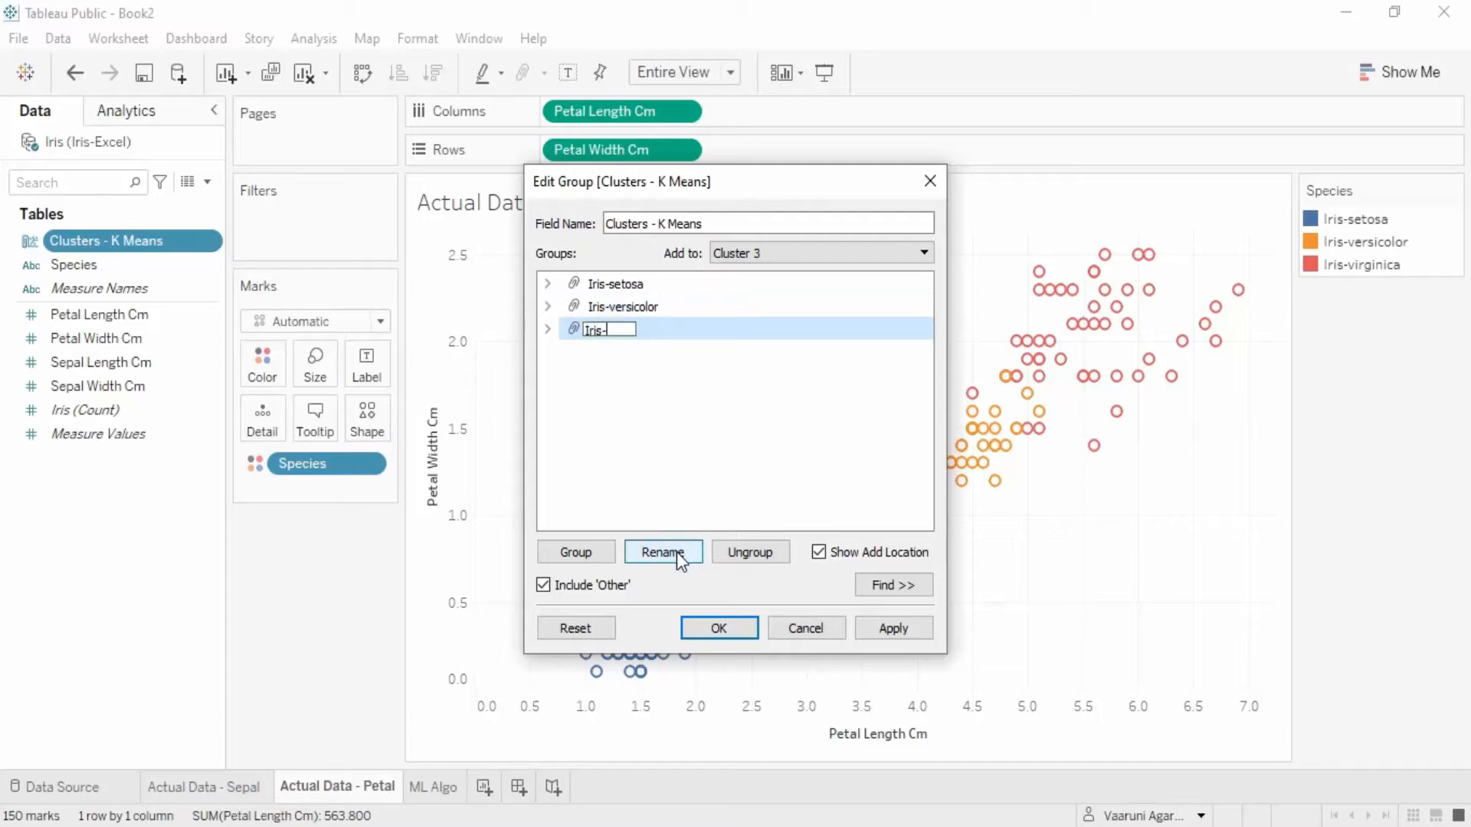
type("virginica")
key("Return")
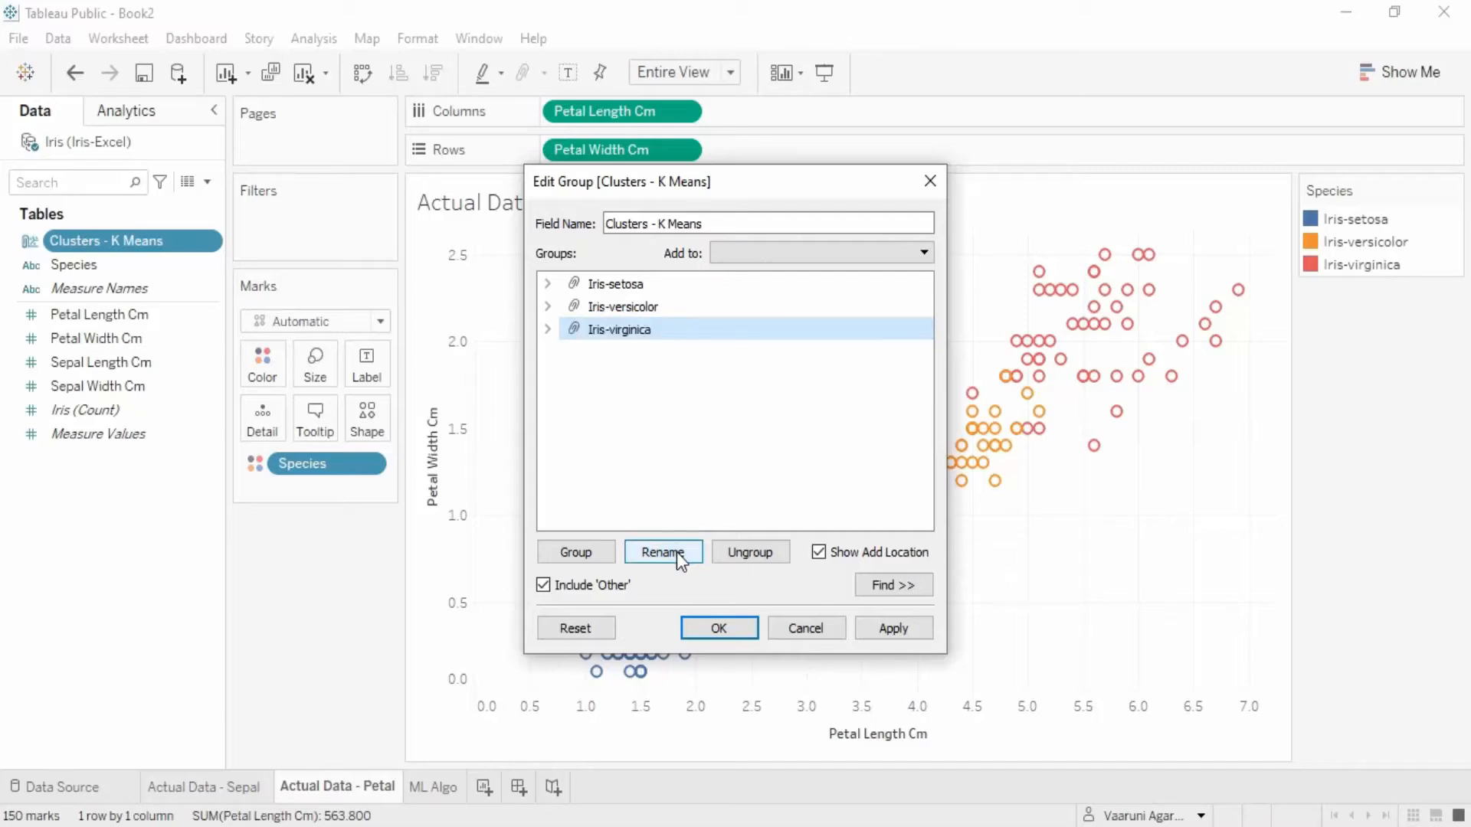
left_click(890, 631)
left_click(709, 634)
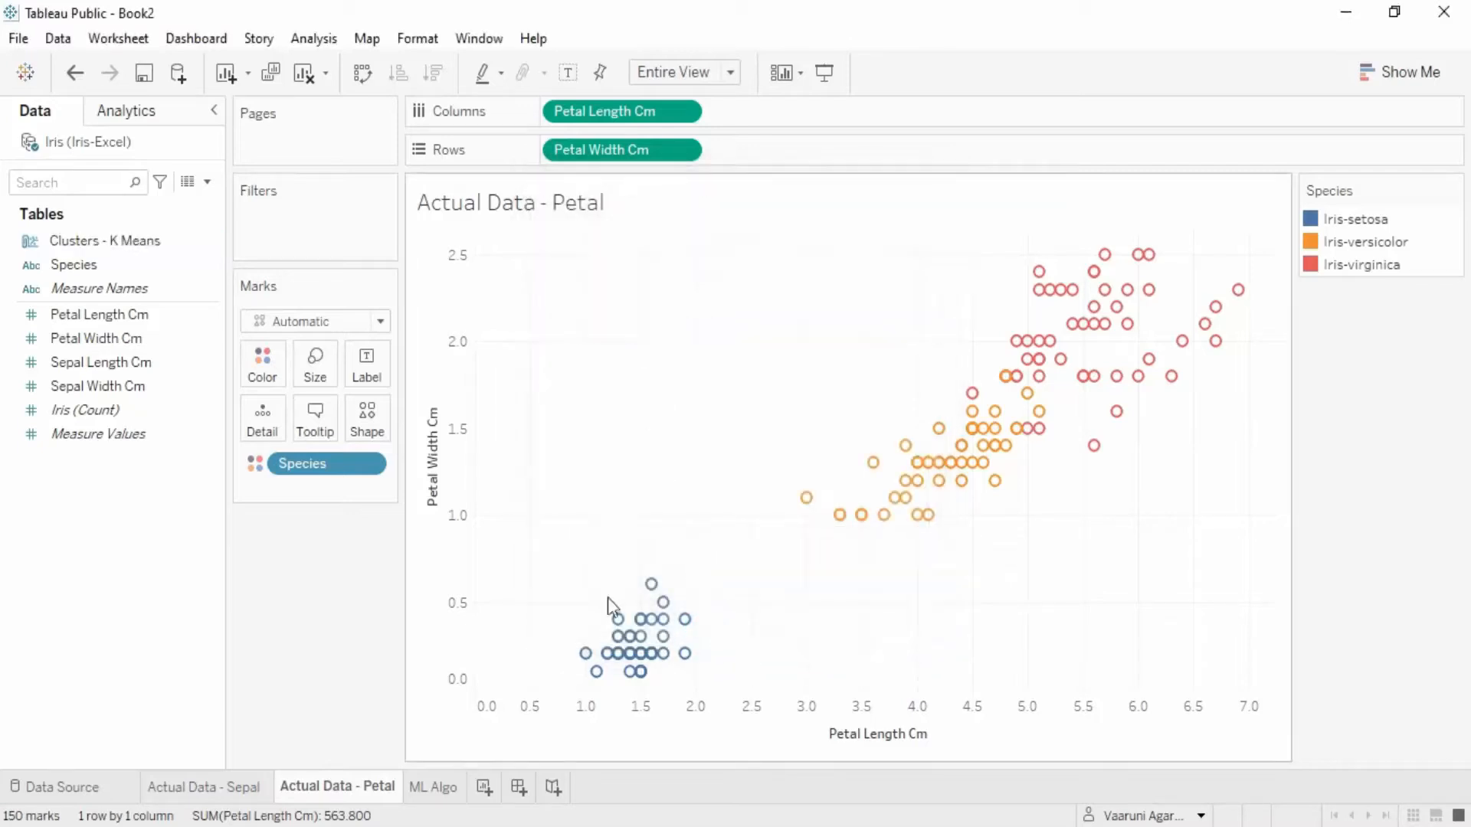
- Colour the marks on the ML Algo worksheet by Clusters - K Means
left_click(432, 786)
left_click_drag(112, 245, 256, 368)
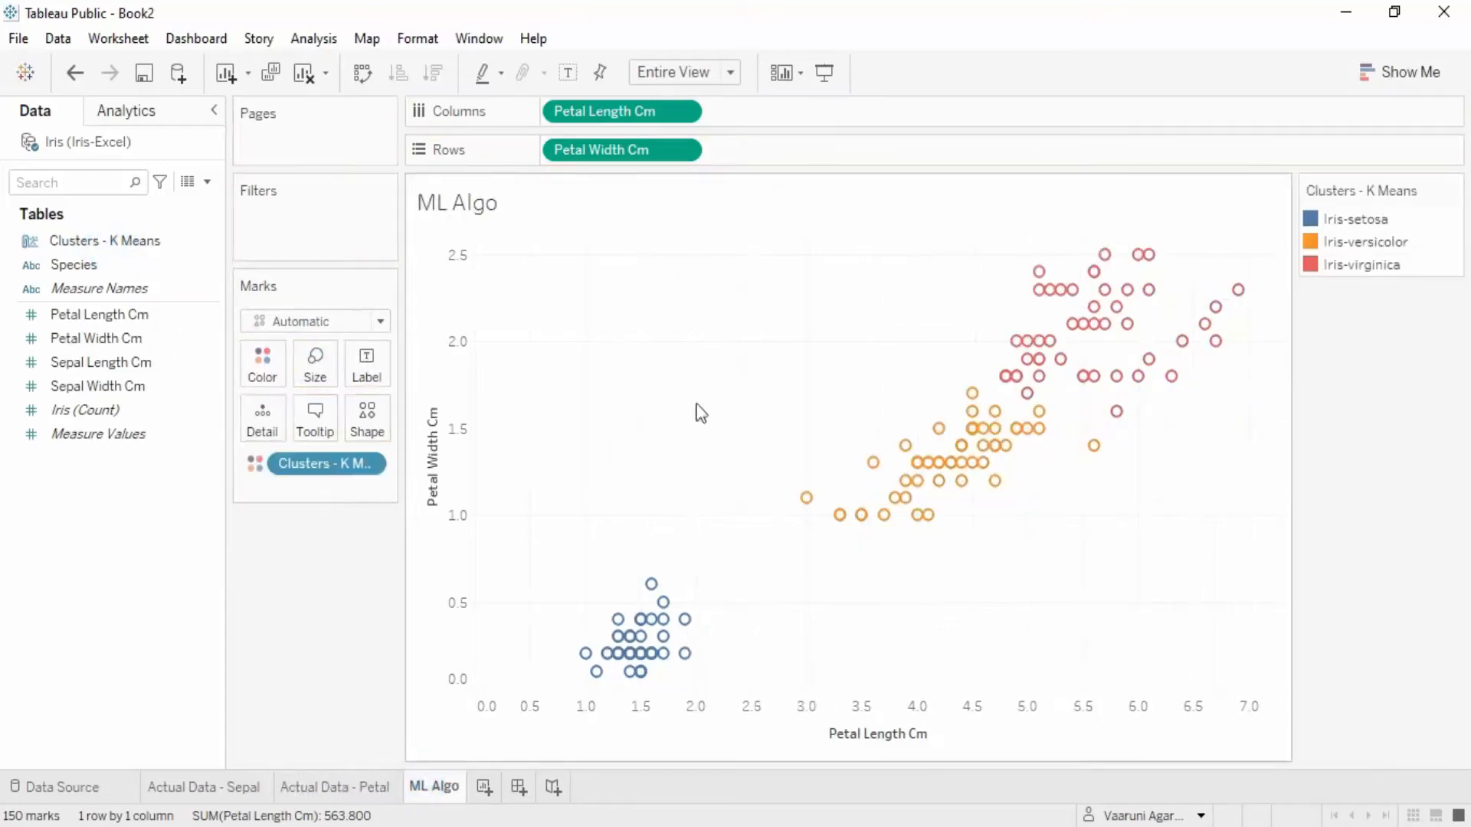